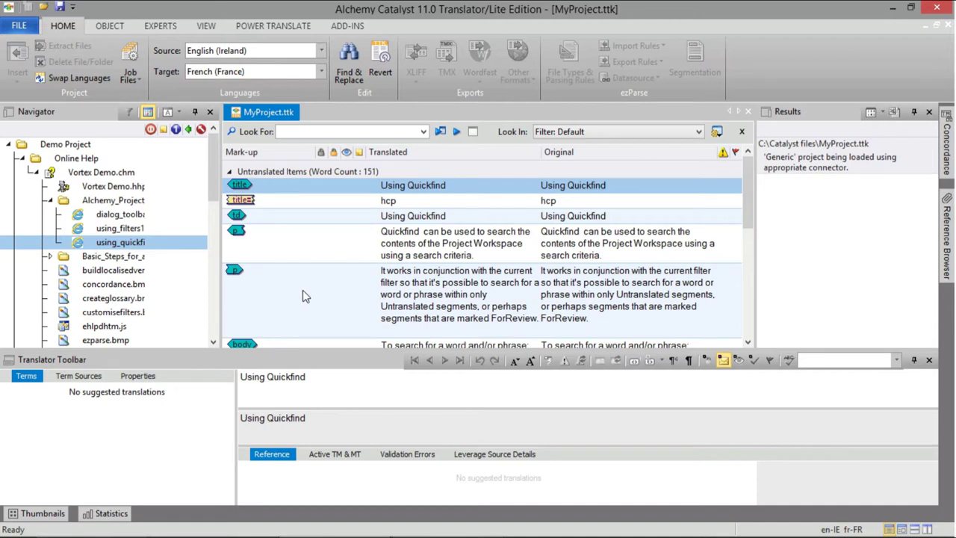
- Add MyProject_fr.ttk from C:\Catalyst files\TM, as a Catalyst File, as the active translation memory
click(331, 457)
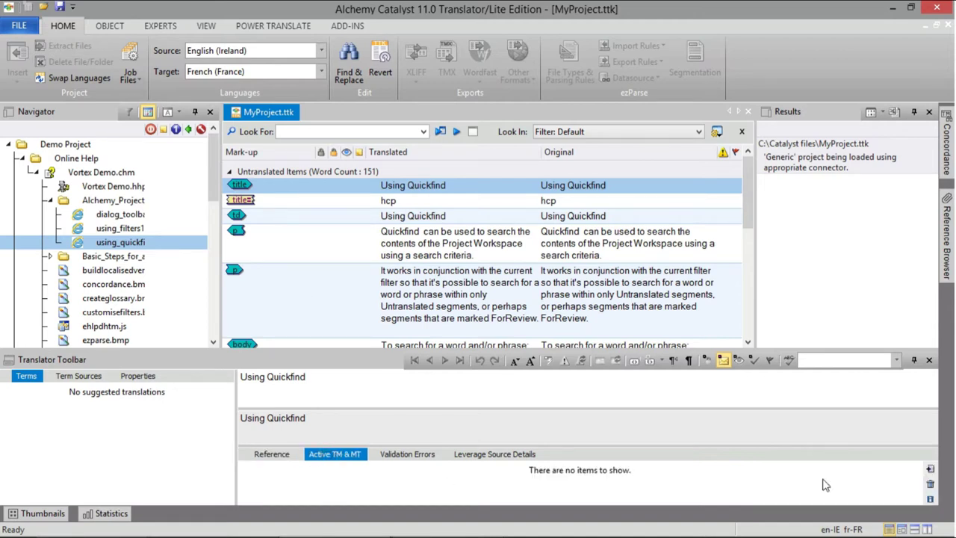
click(930, 468)
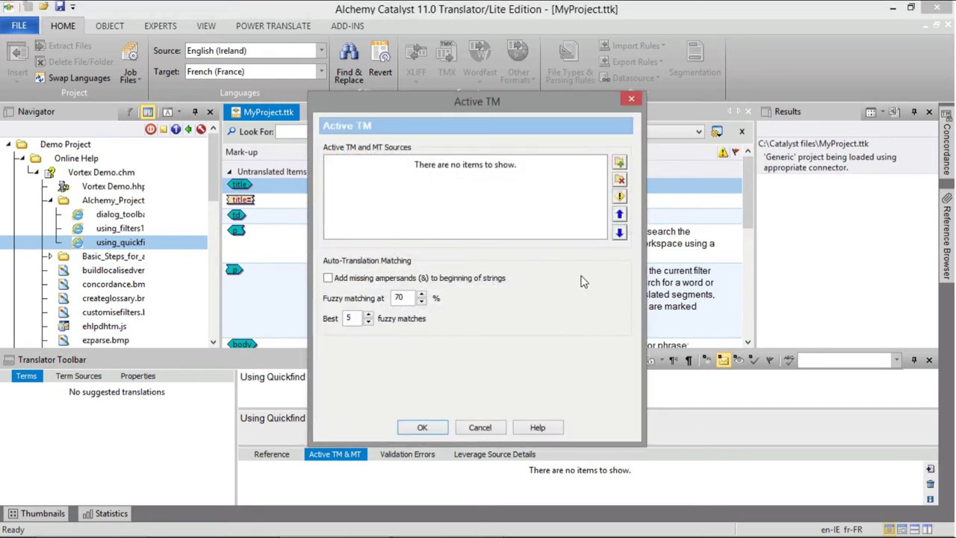
click(620, 162)
click(601, 162)
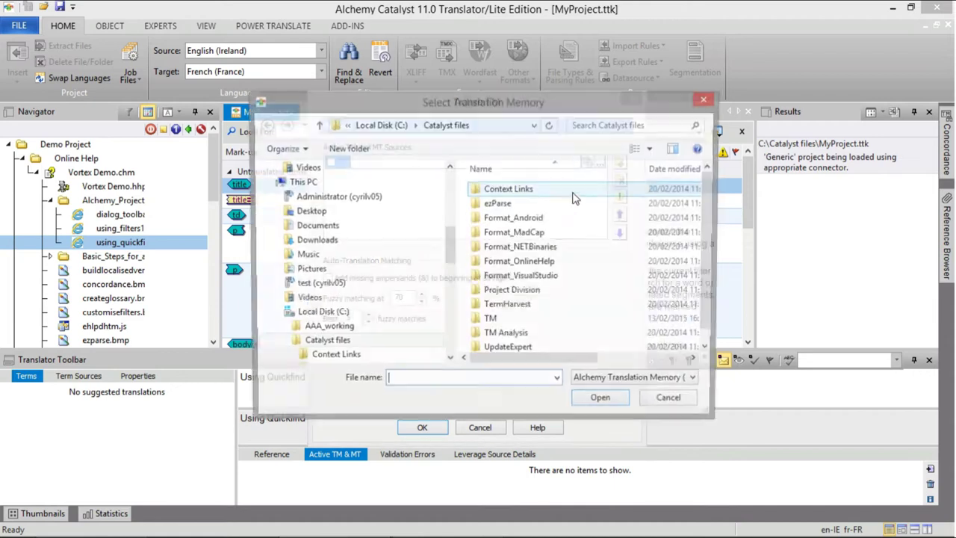
drag(711, 223, 709, 239)
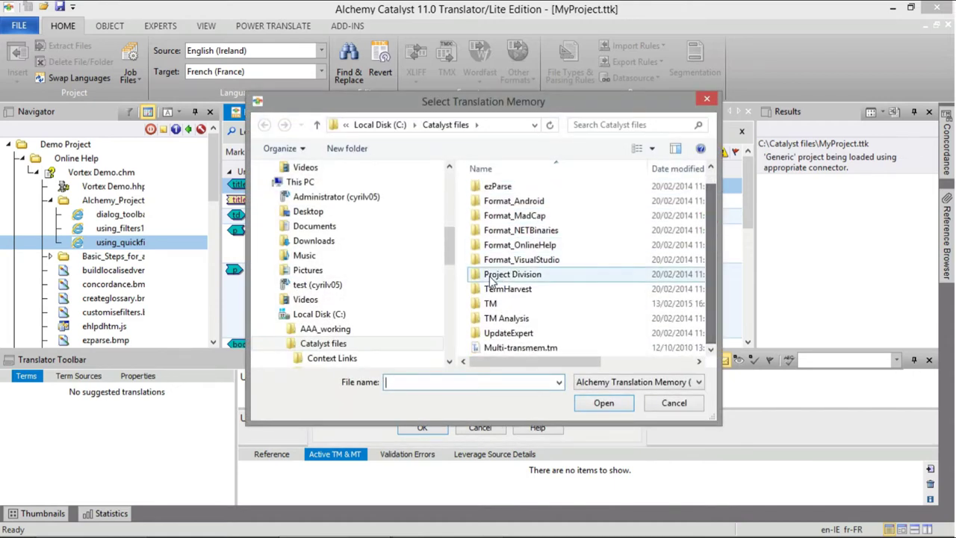
double_click(490, 304)
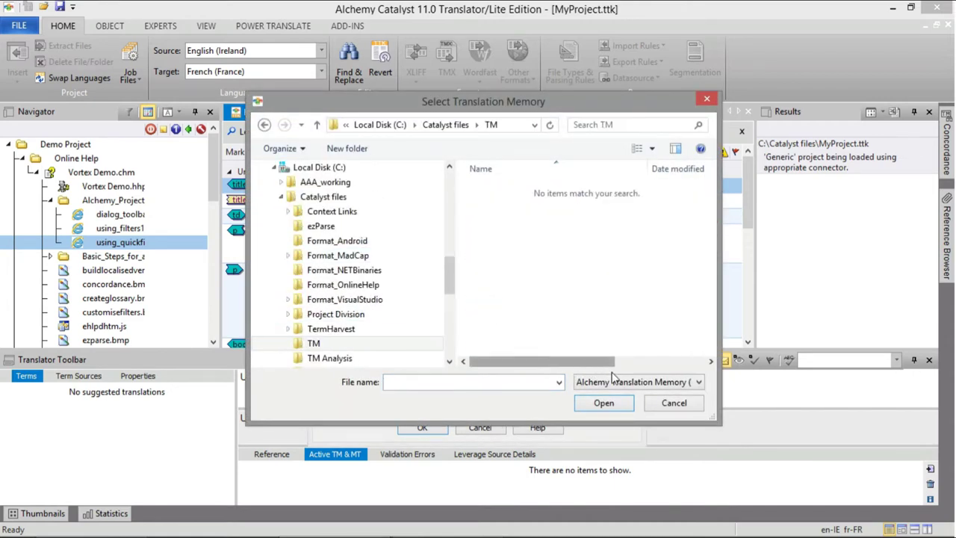
click(698, 382)
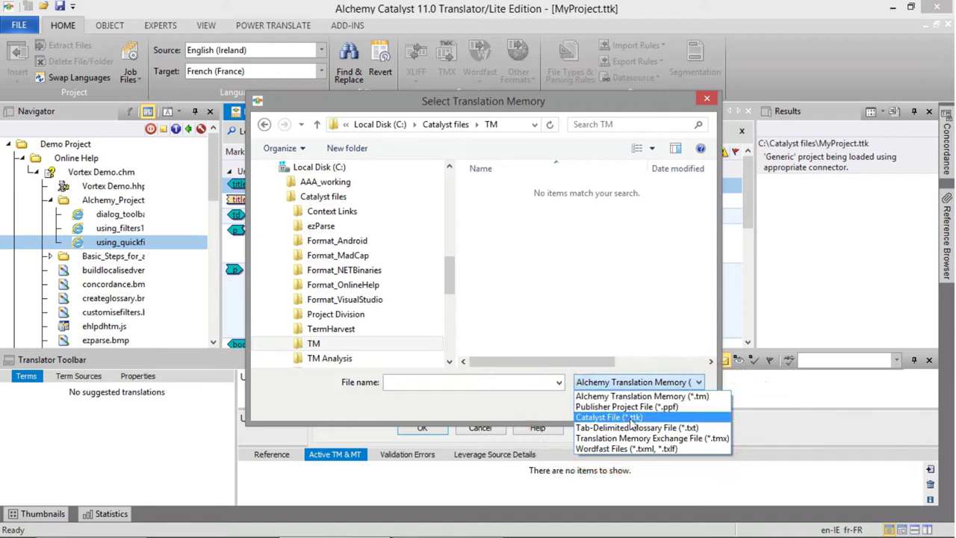
click(609, 417)
click(508, 188)
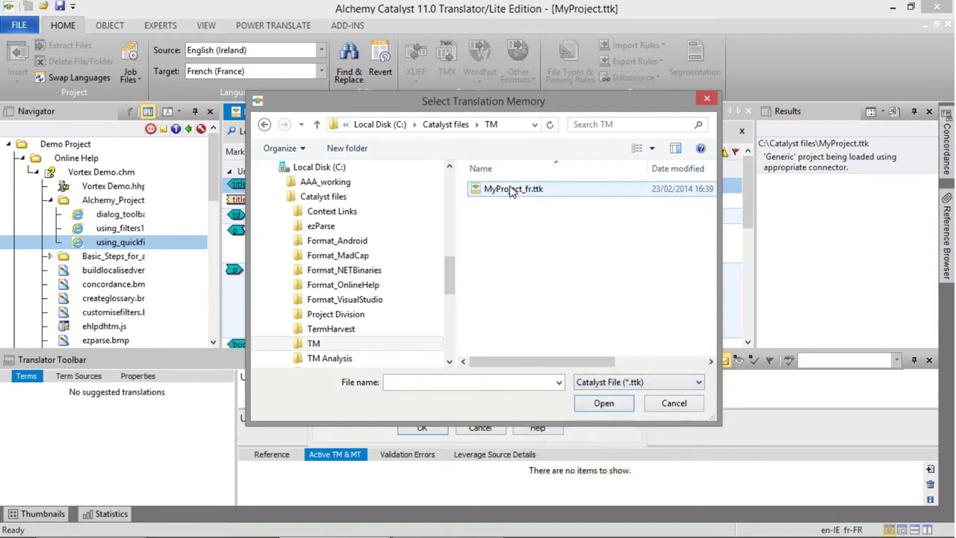
click(588, 403)
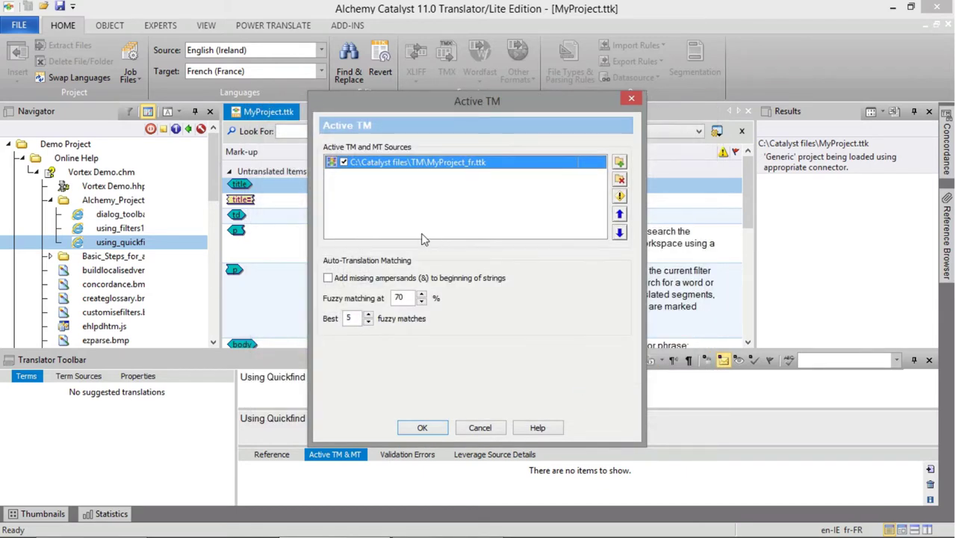
click(423, 429)
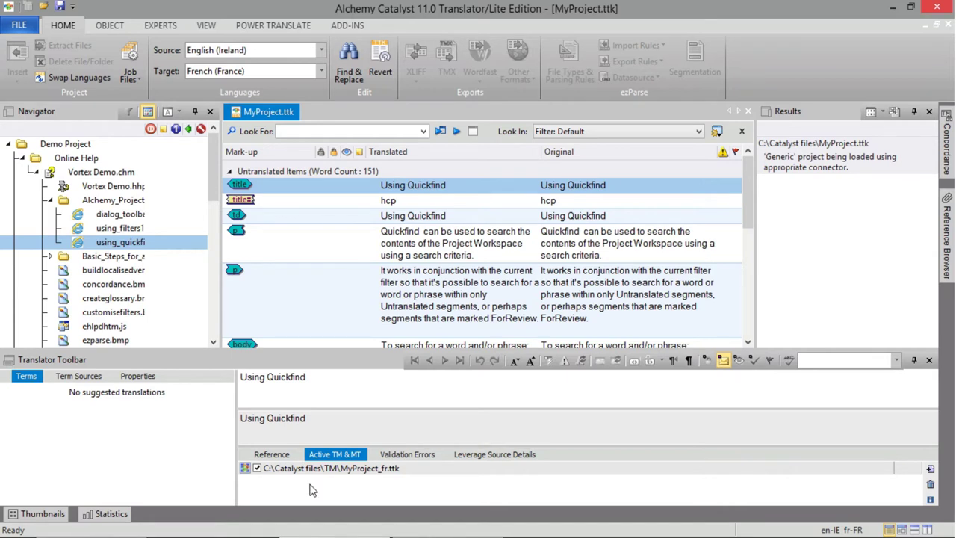
- Add Glossary_fr.txt from C:\Catalyst files as an enabled glossary term source
click(85, 377)
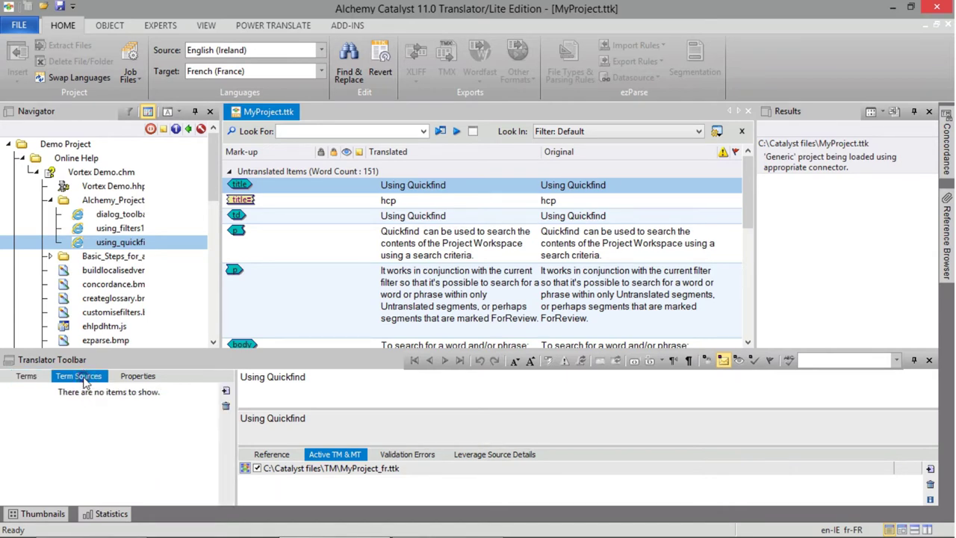
click(227, 402)
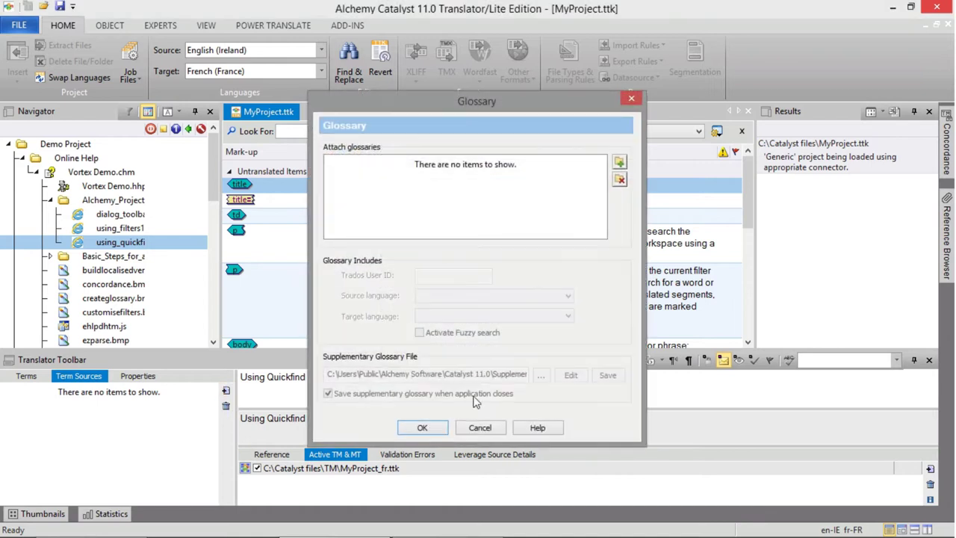
click(619, 161)
click(600, 163)
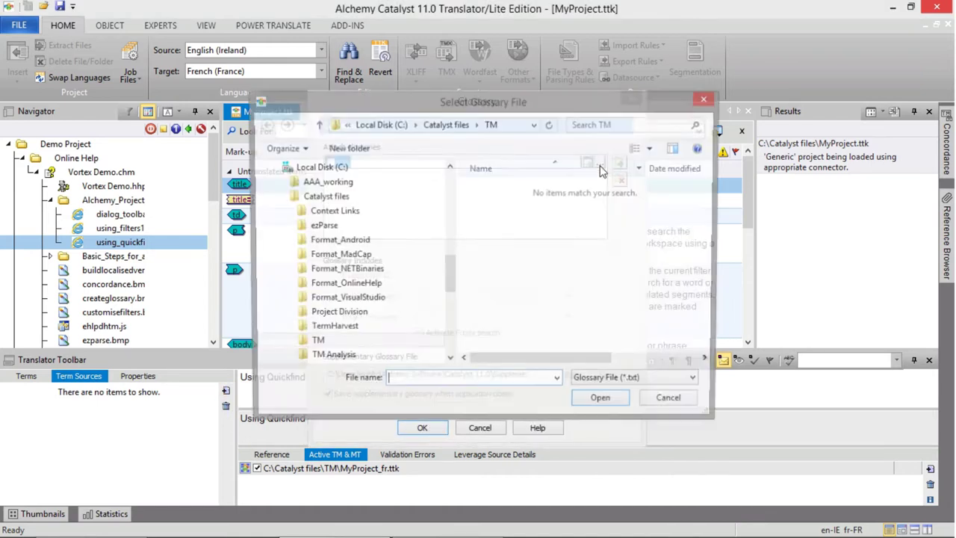
click(699, 382)
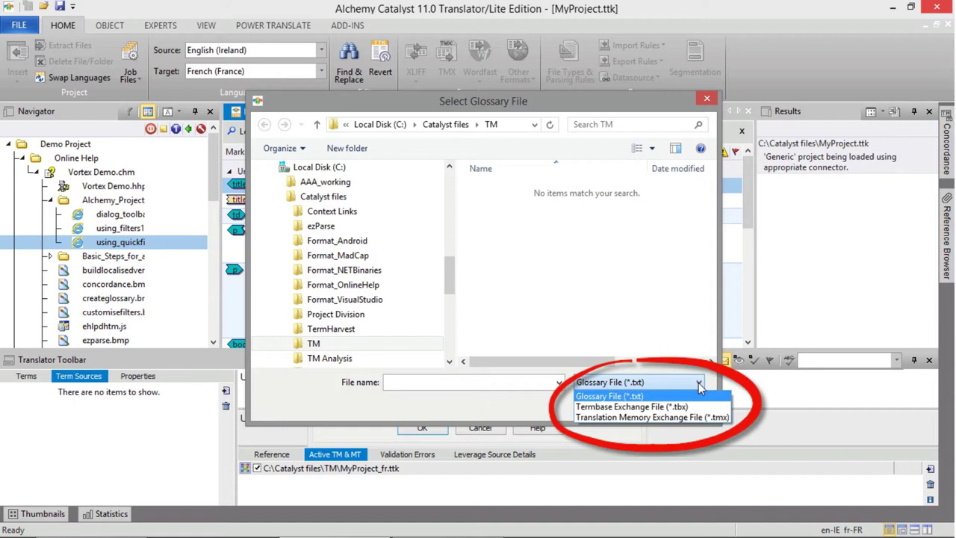
click(316, 196)
click(316, 196)
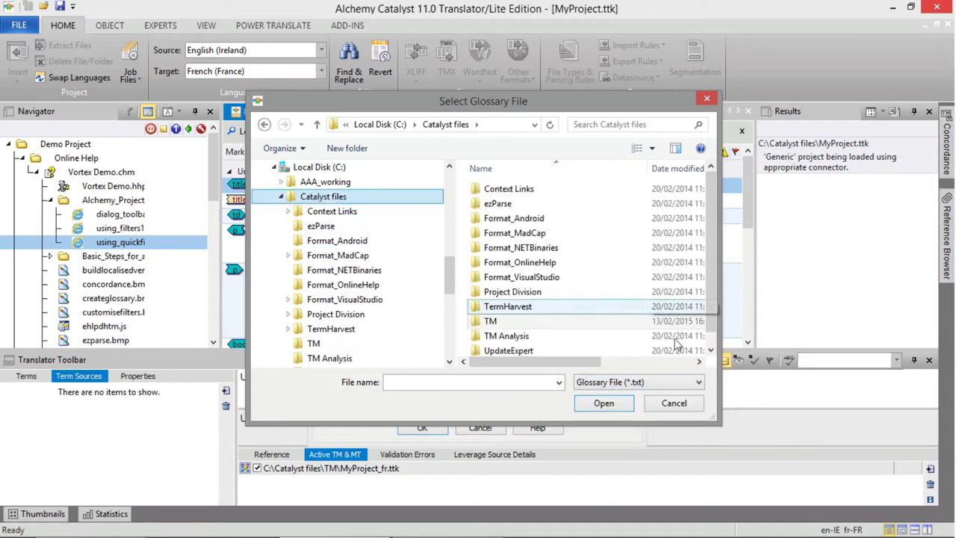
scroll(604, 346, down, 1)
click(514, 346)
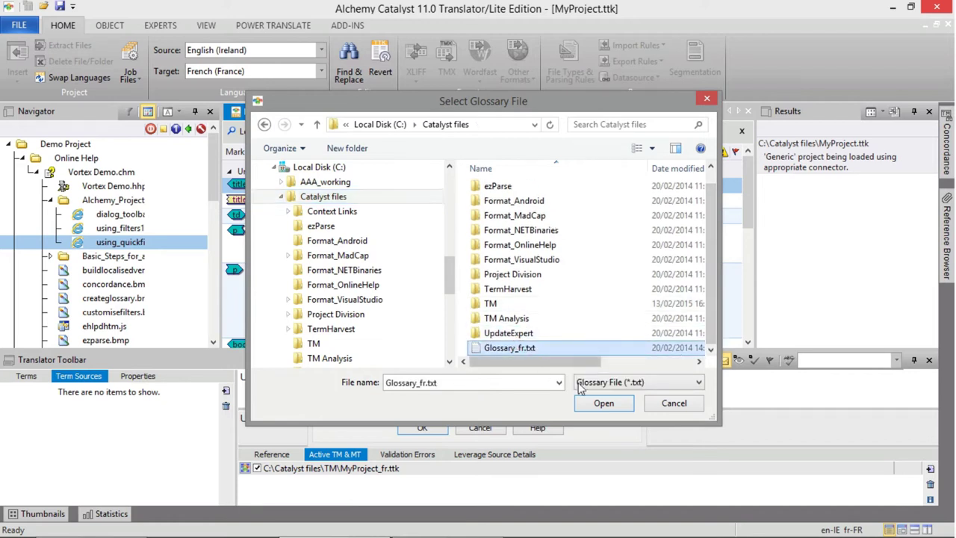
click(604, 403)
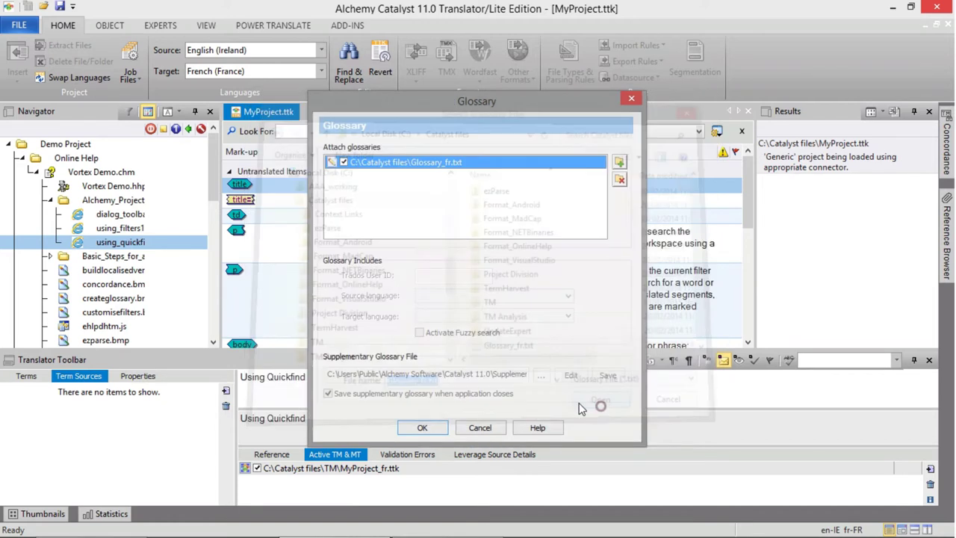
click(425, 427)
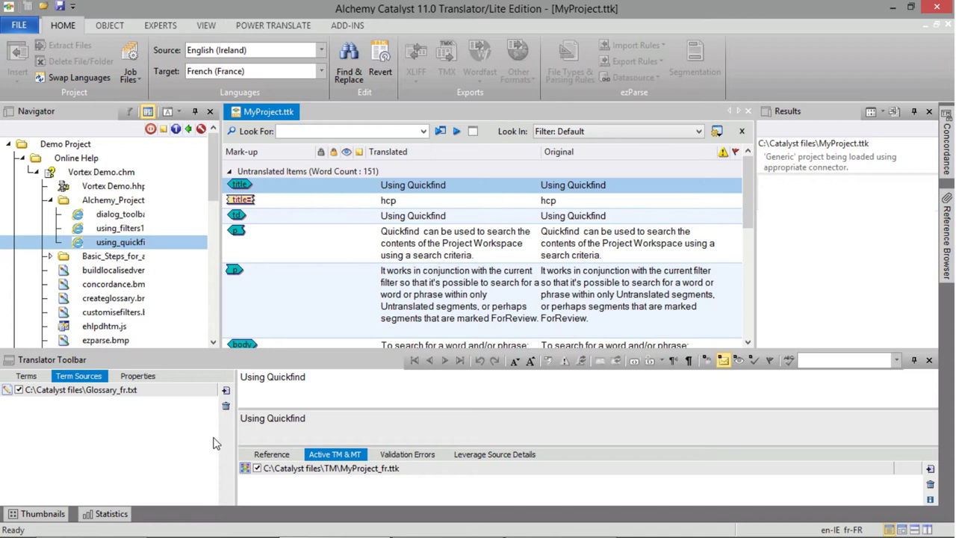
- Review the 100% French memory match for Using Quickfind and the suggested HCP glossary term
click(269, 454)
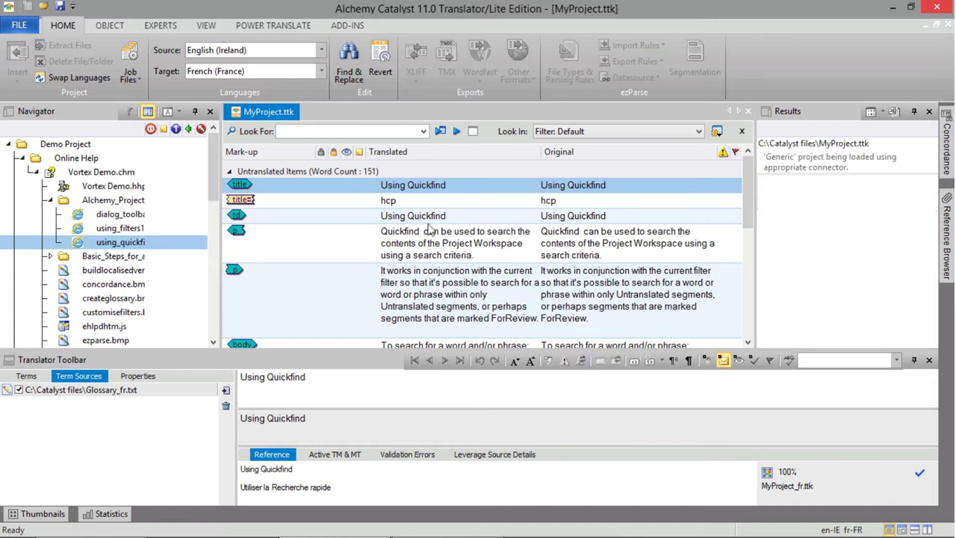
click(397, 198)
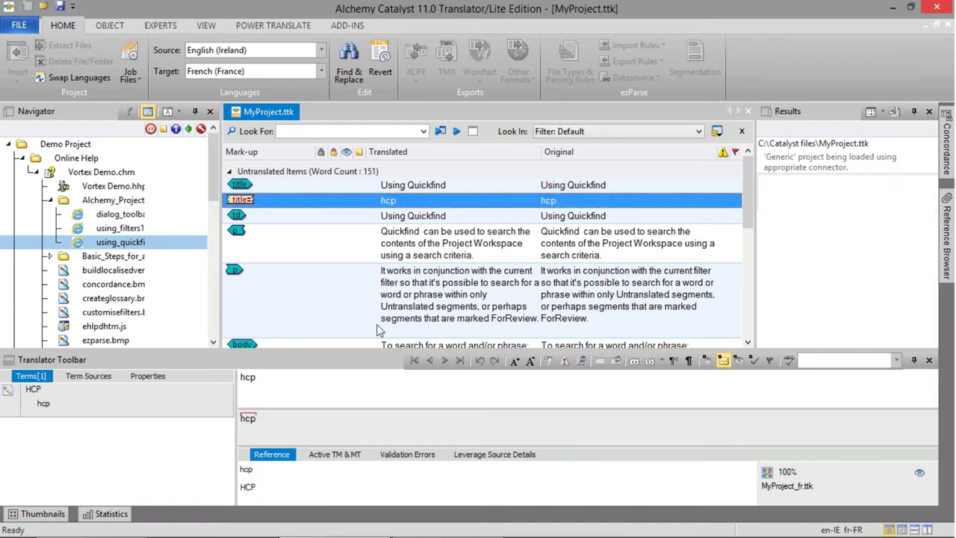
click(266, 423)
click(39, 388)
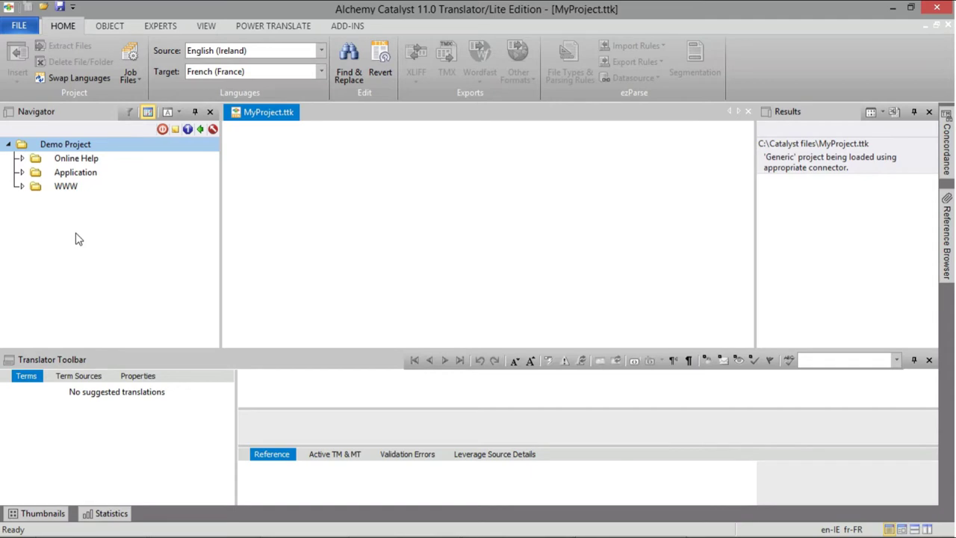
- Expand Application and CATALYST.EXE and show status icons beside the tree items
click(21, 173)
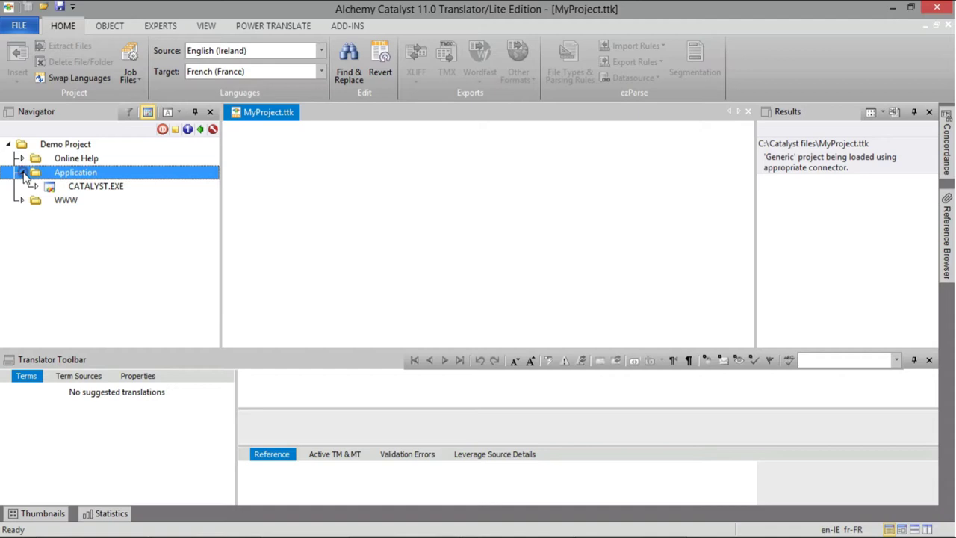
click(36, 187)
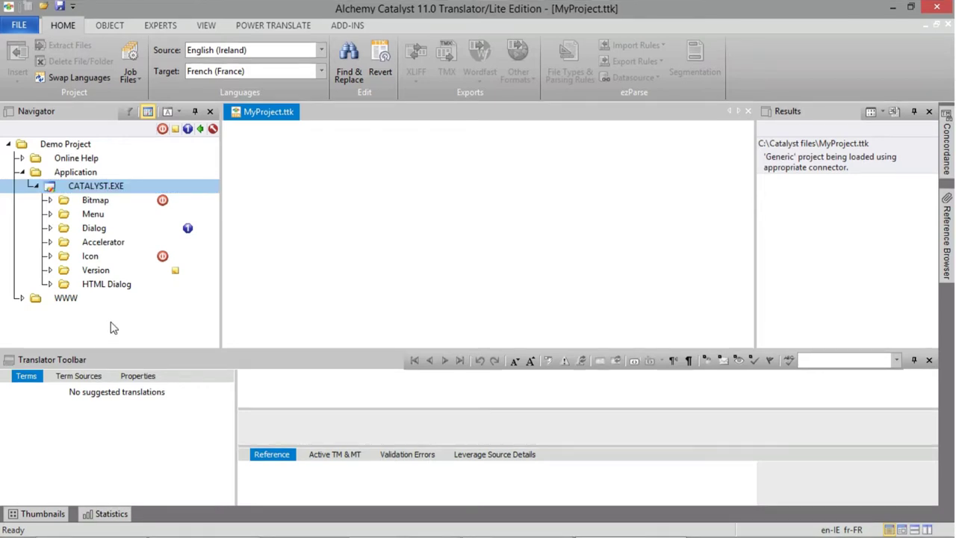
click(147, 113)
key(Home)
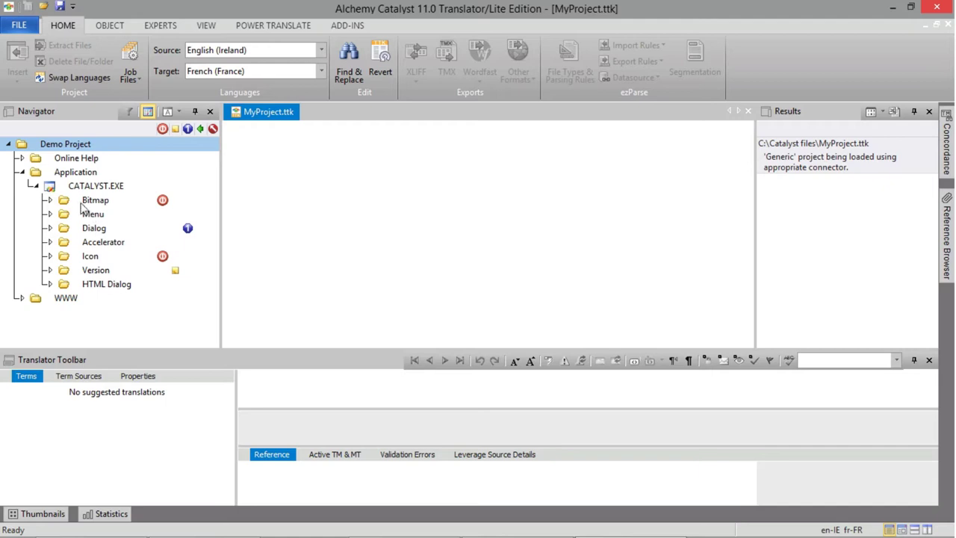
- Inspect the Bitmap and Dialog folders, then read the Version resource's translation note
click(48, 201)
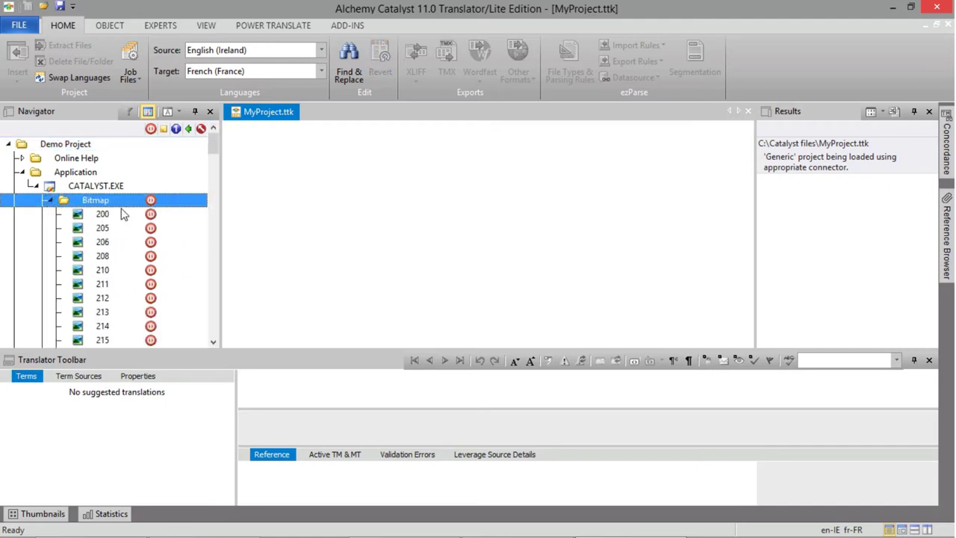
click(49, 200)
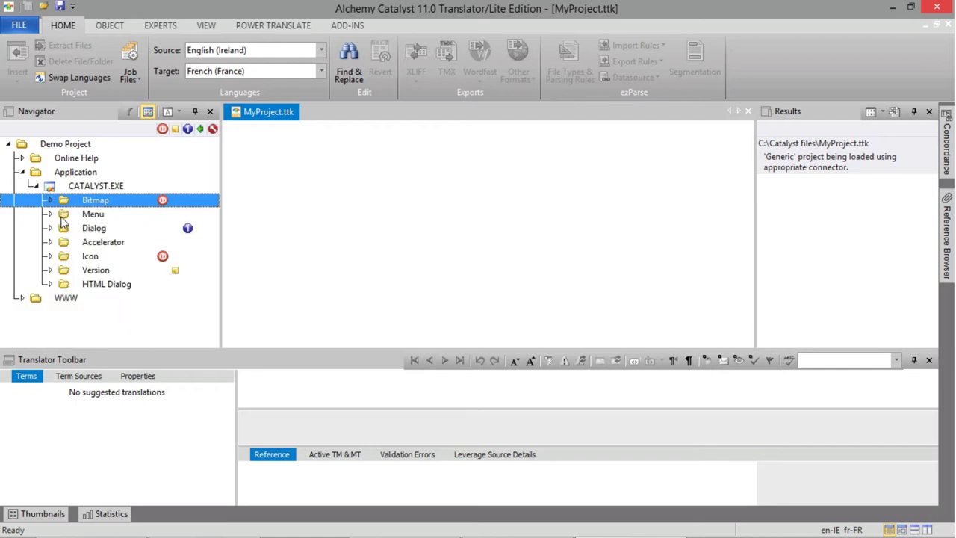
click(47, 228)
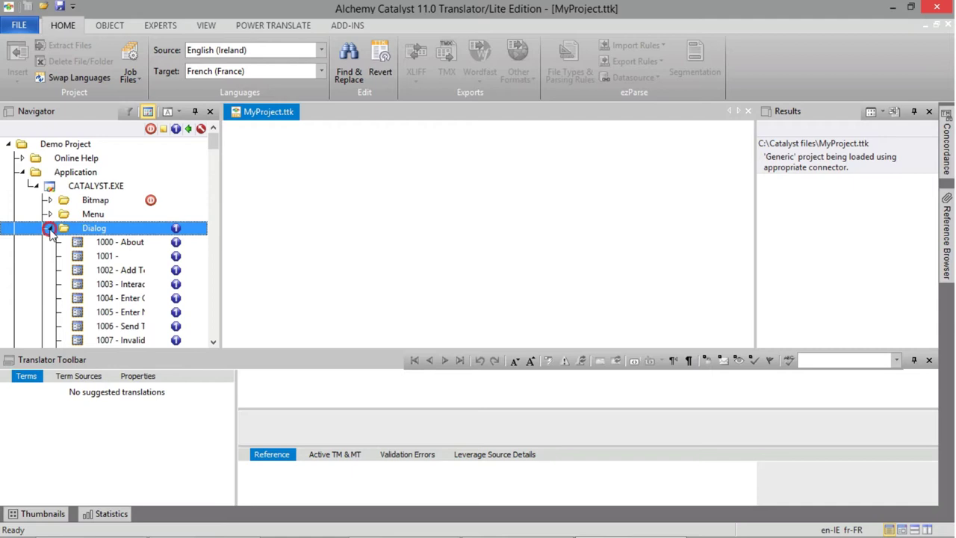
click(49, 228)
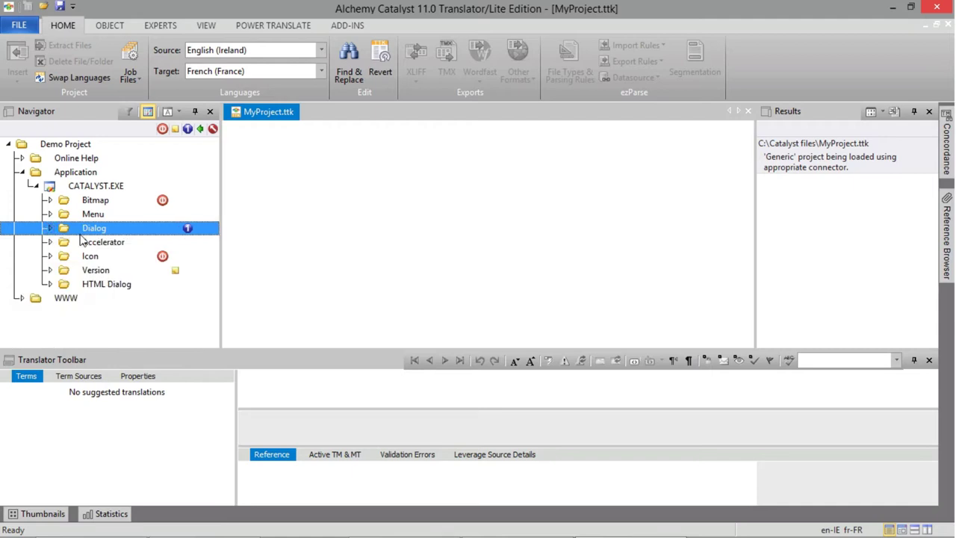
click(95, 272)
mouse_move(176, 275)
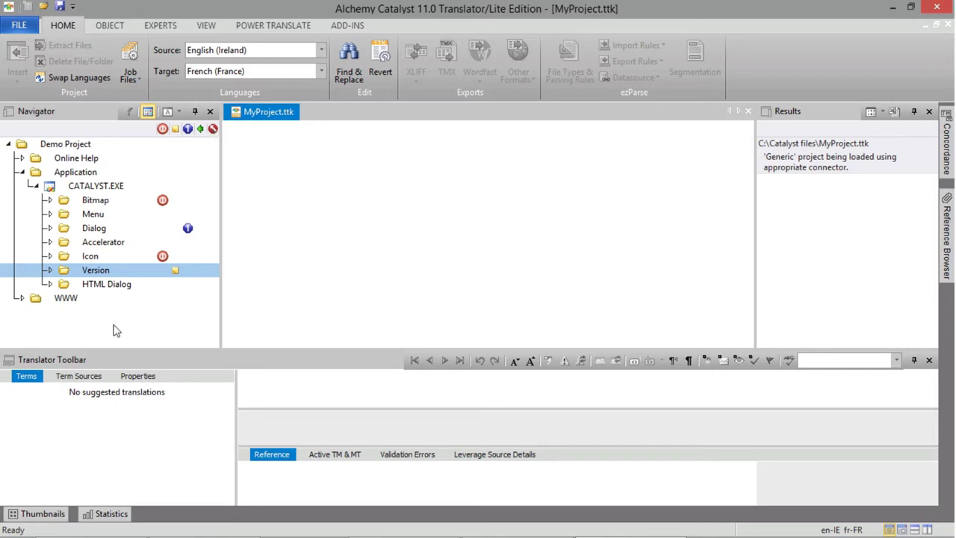
- Hide the status icons and narrow the Navigator pane
click(149, 118)
click(148, 117)
click(149, 117)
click(149, 117)
click(149, 117)
drag(219, 205, 182, 207)
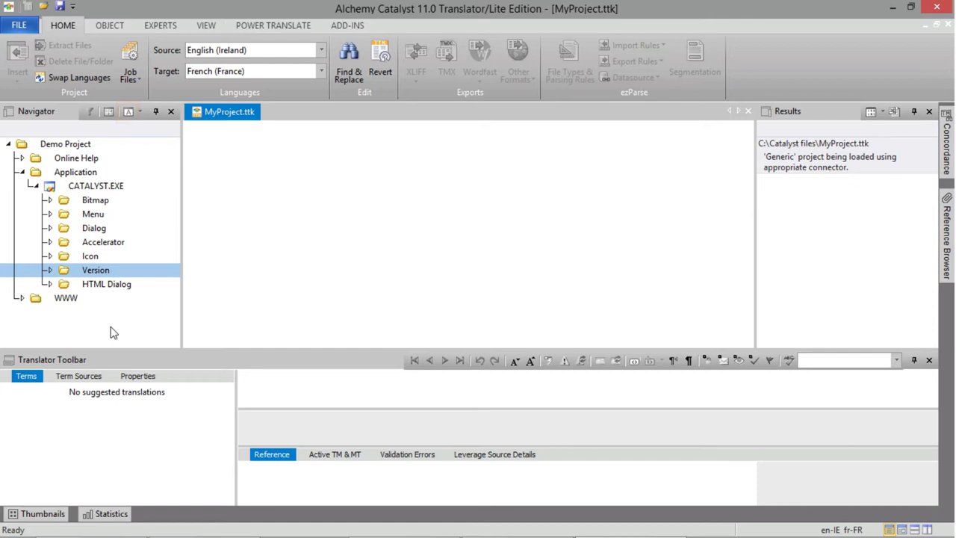
- Collapse CATALYST.EXE and expand WWW, showing VERITAS Software.htm and WordPerfect.htm
key(Left)
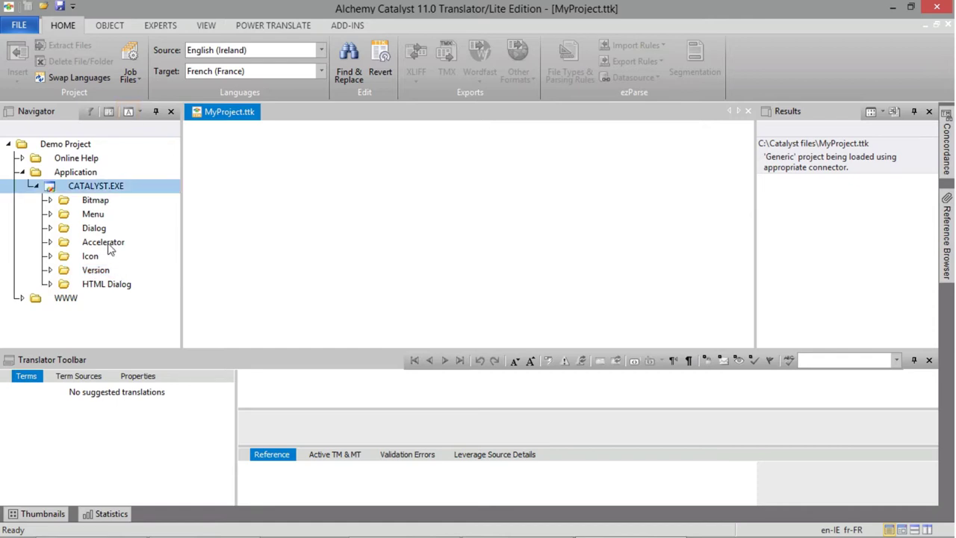
click(35, 186)
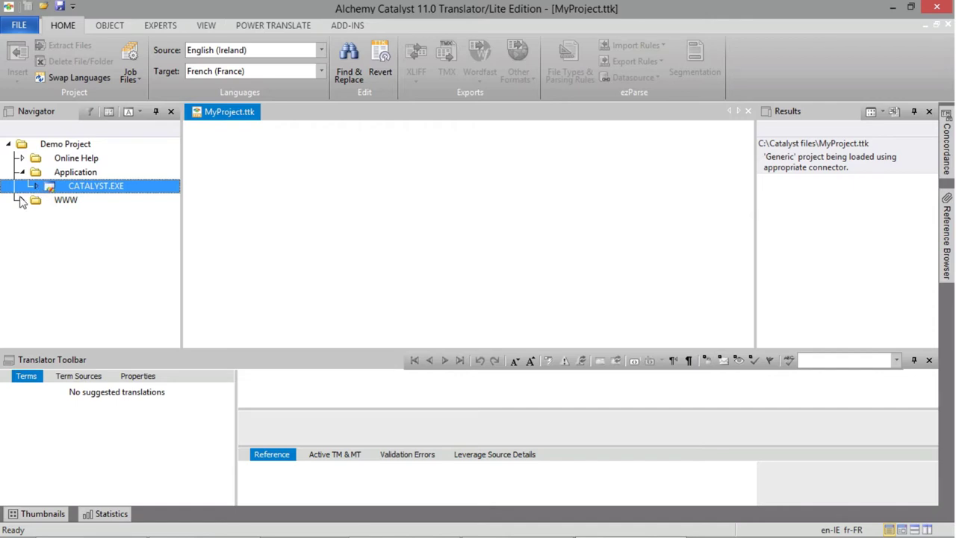
click(21, 200)
click(89, 215)
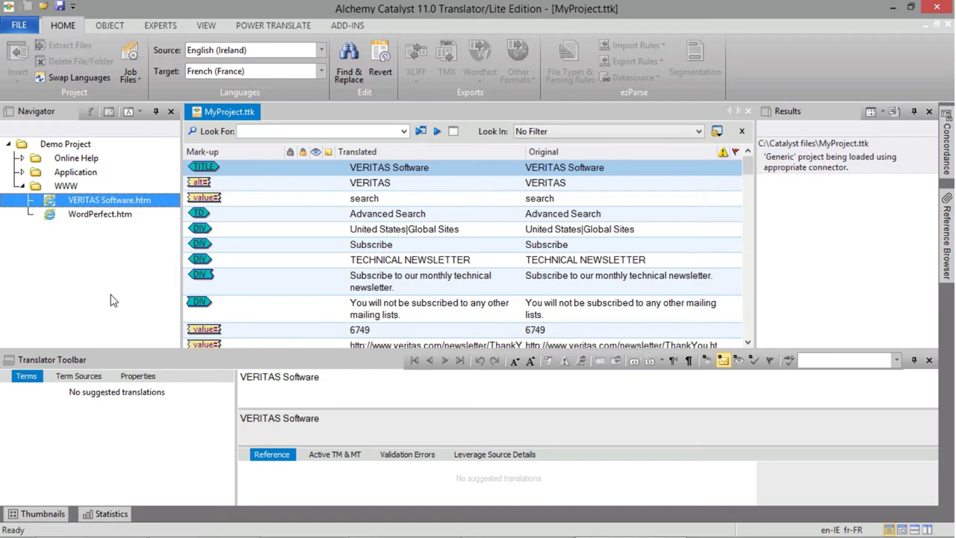
click(73, 186)
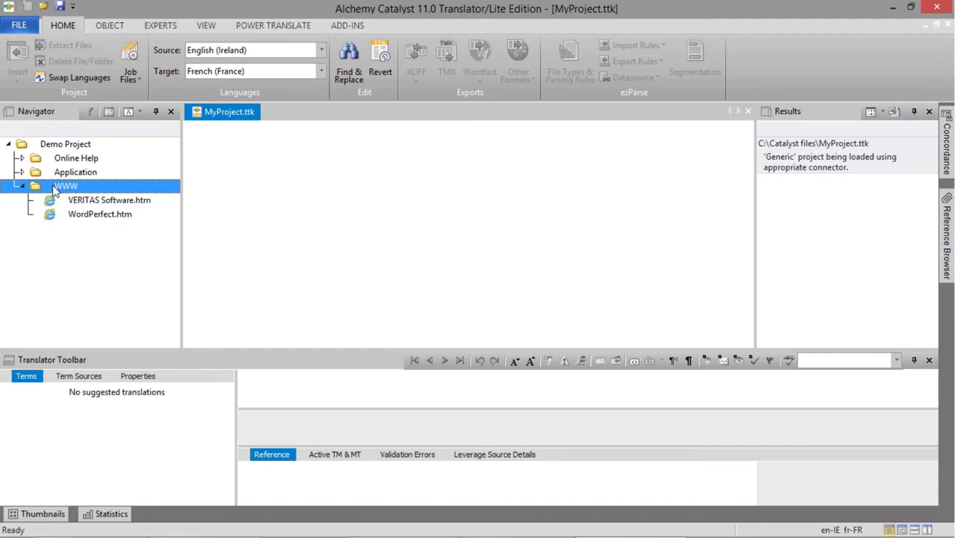
- Show all strings for WWW, the whole Demo Project and Online Help, then expand Online Help
click(128, 112)
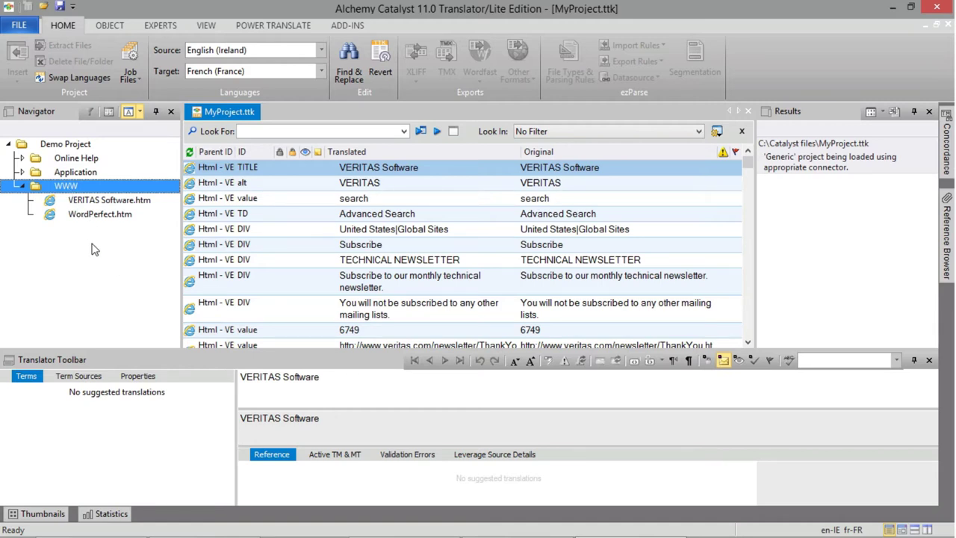
click(64, 145)
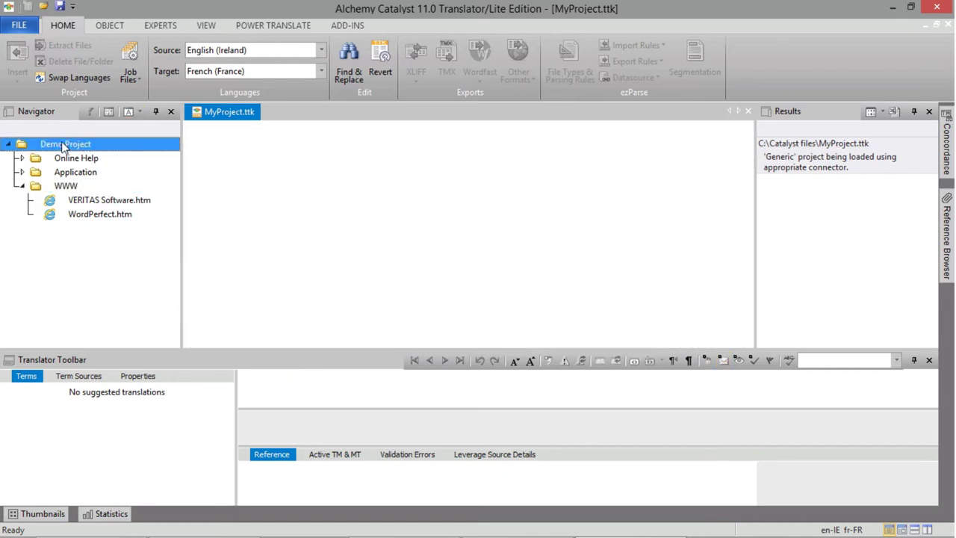
click(127, 112)
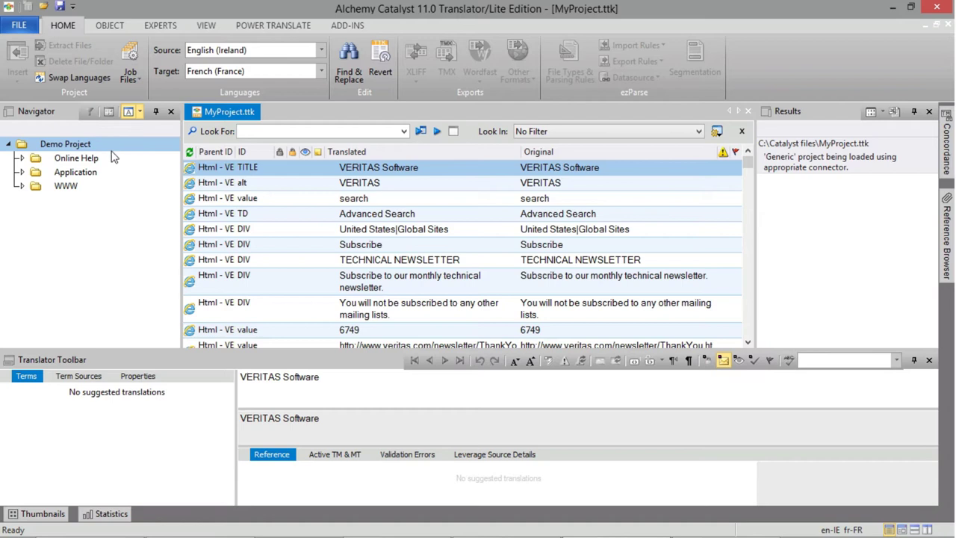
click(76, 159)
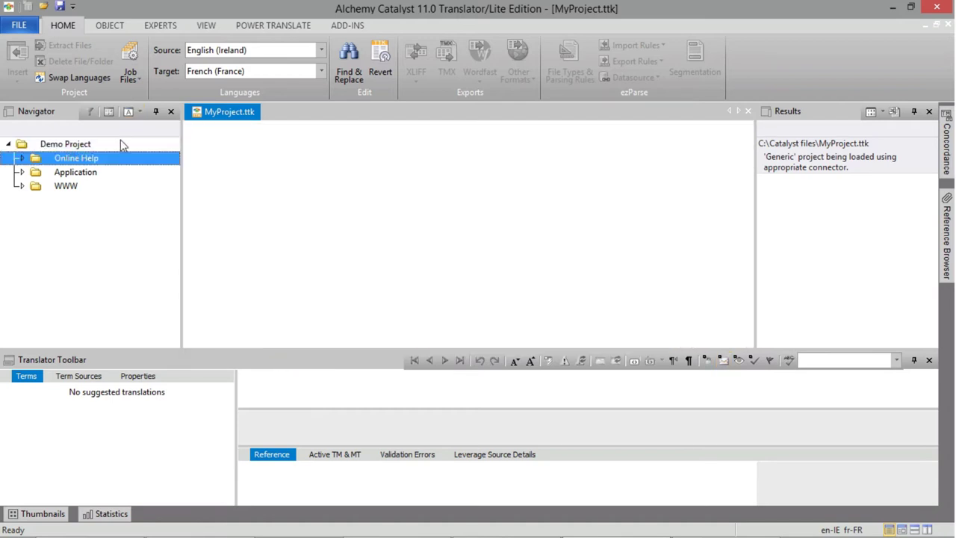
click(129, 117)
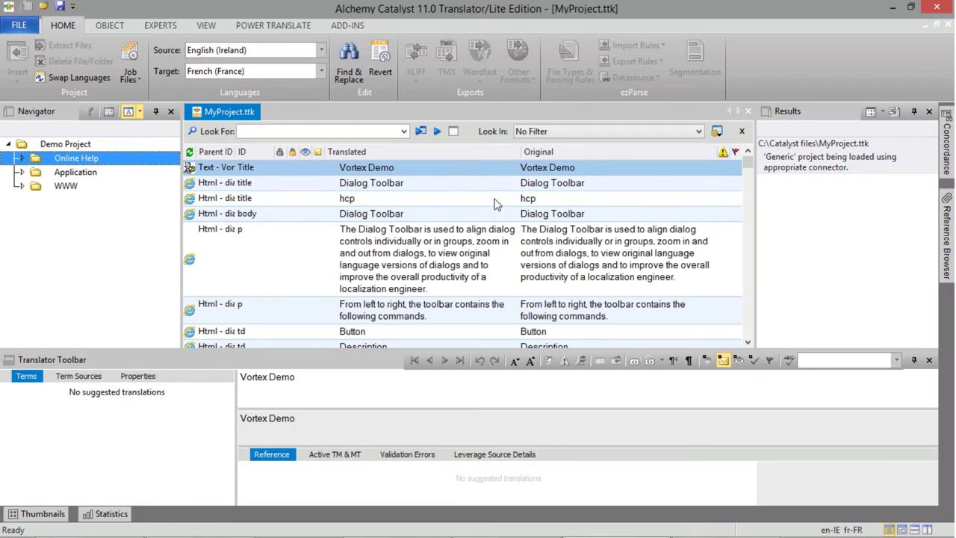
click(21, 159)
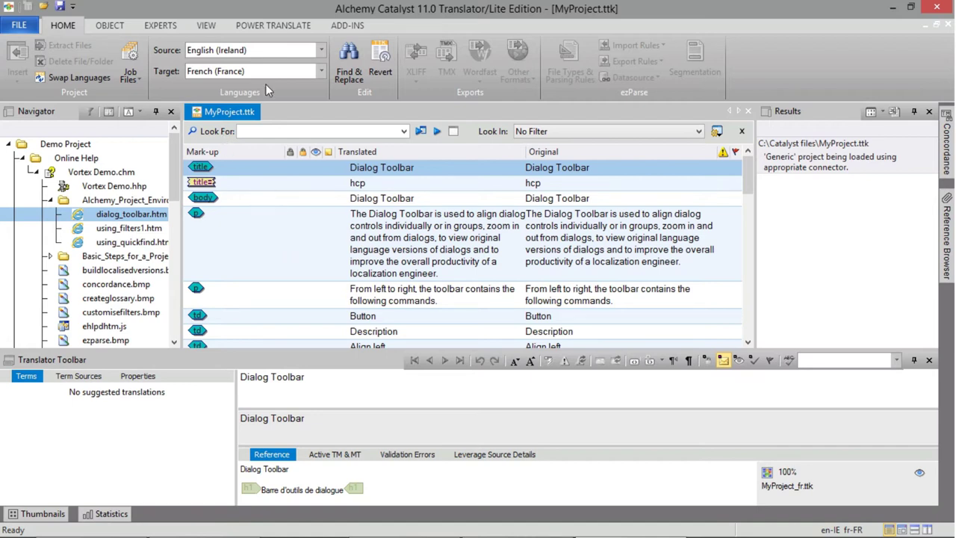
click(208, 26)
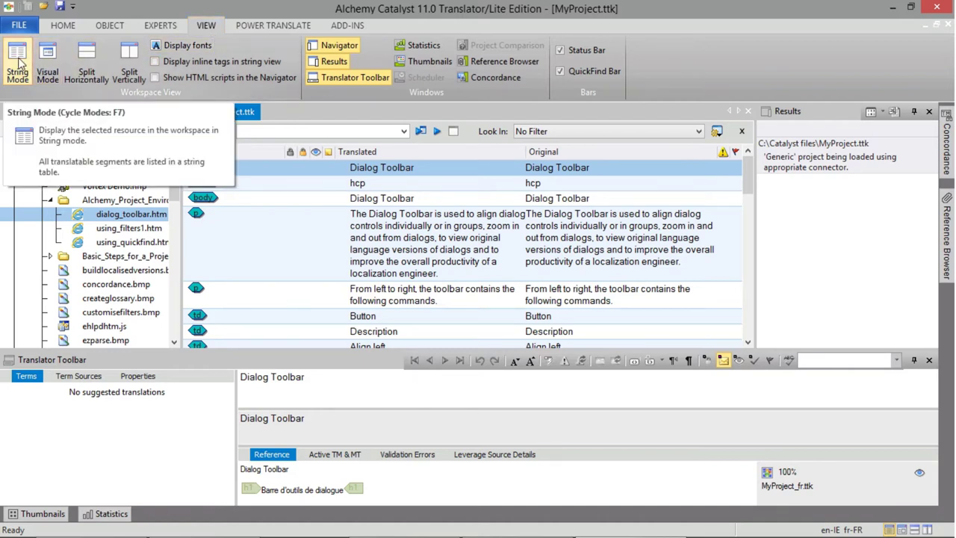
- Preview dialog_toolbar.htm in Visual Mode, split horizontally and vertically, then return to String Mode
click(48, 72)
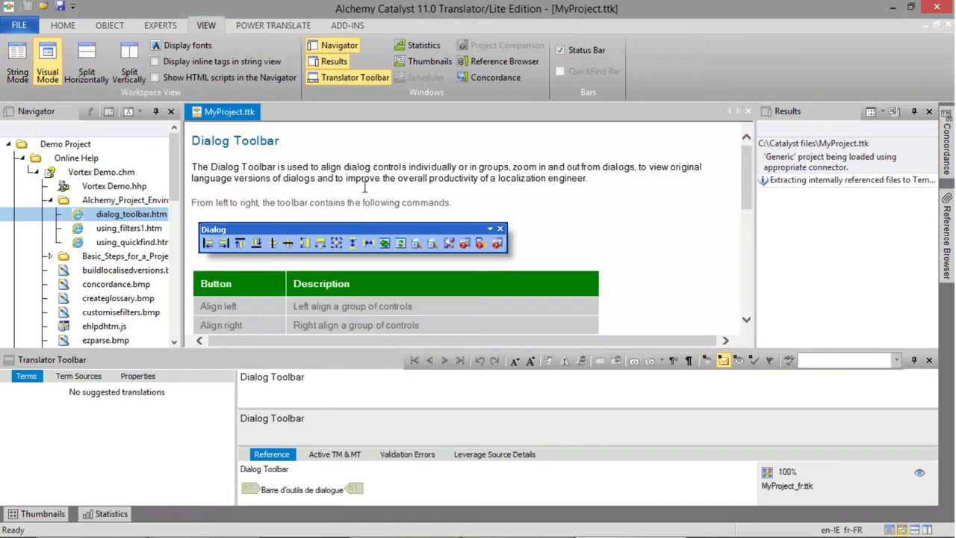
click(88, 66)
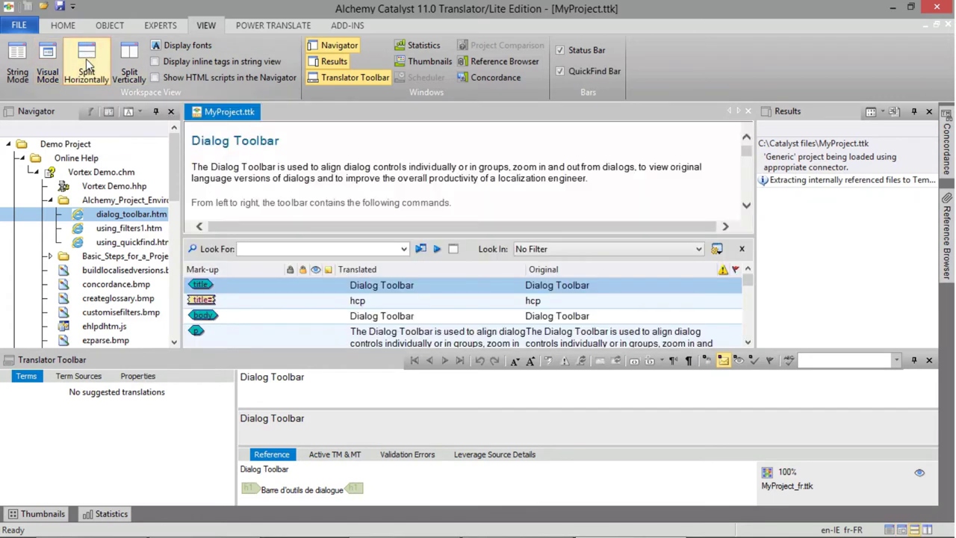
click(128, 67)
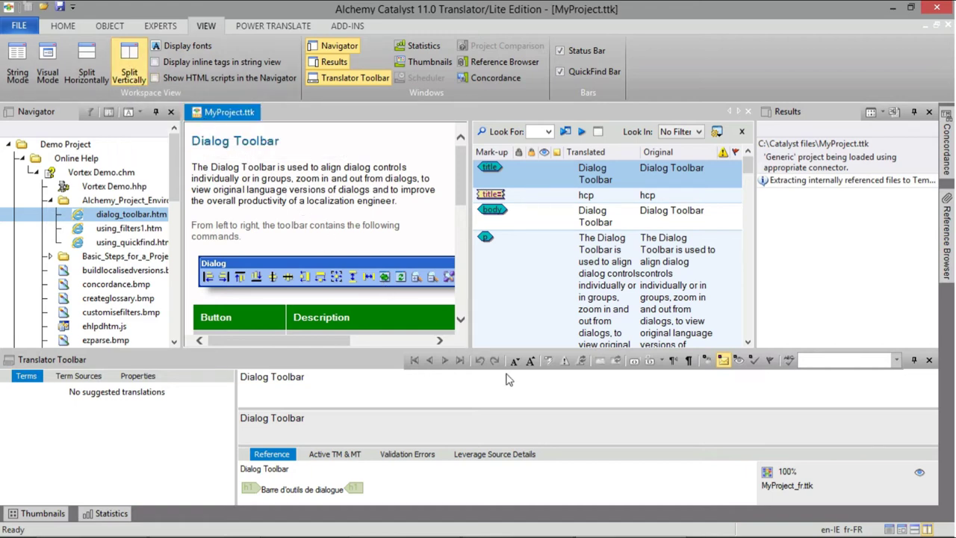
click(889, 529)
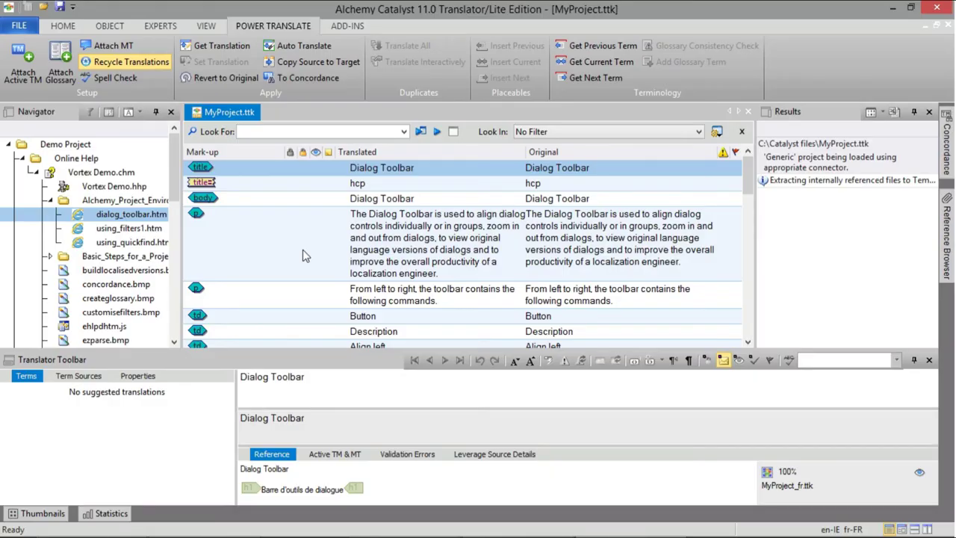
- Translate the Dialog Toolbar title as 'Barre d'outils de dialogue' from the 100% memory match
click(324, 166)
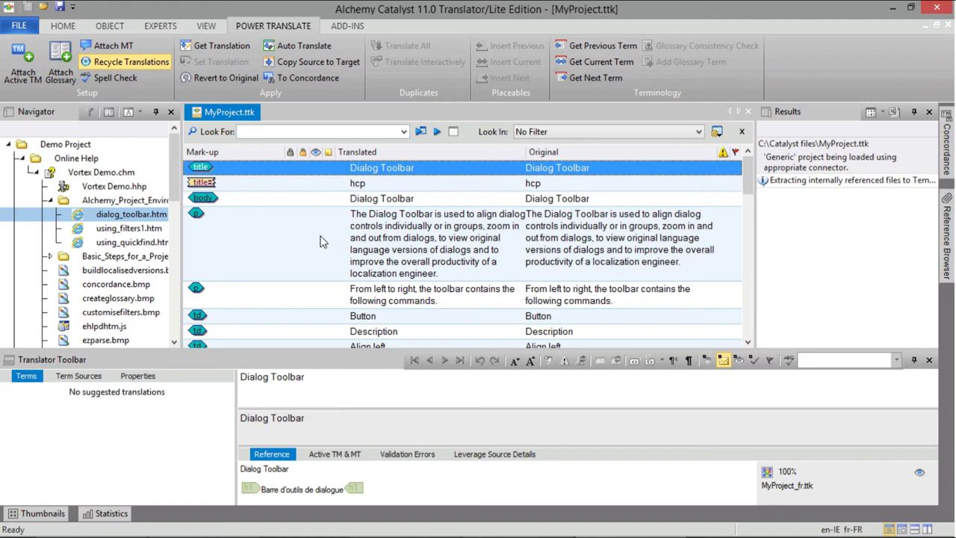
click(336, 384)
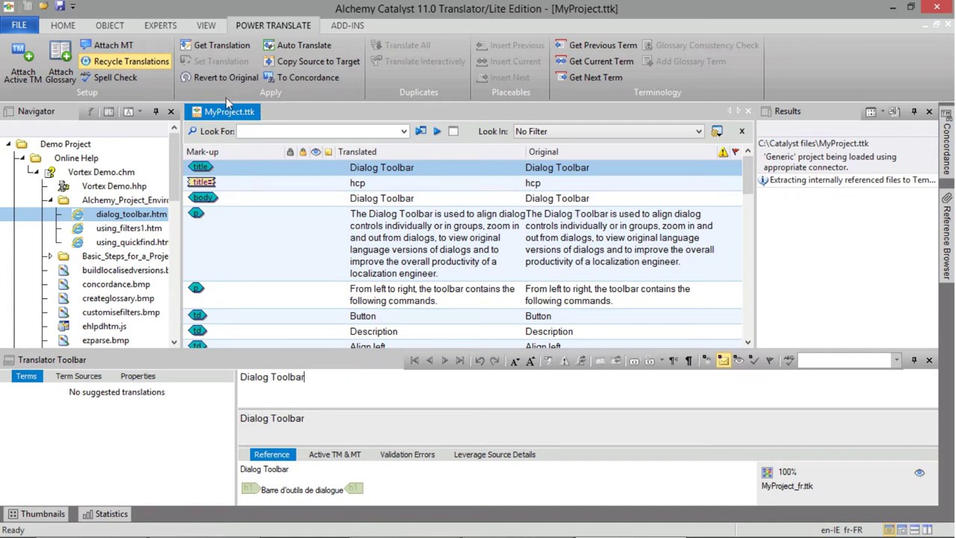
click(204, 47)
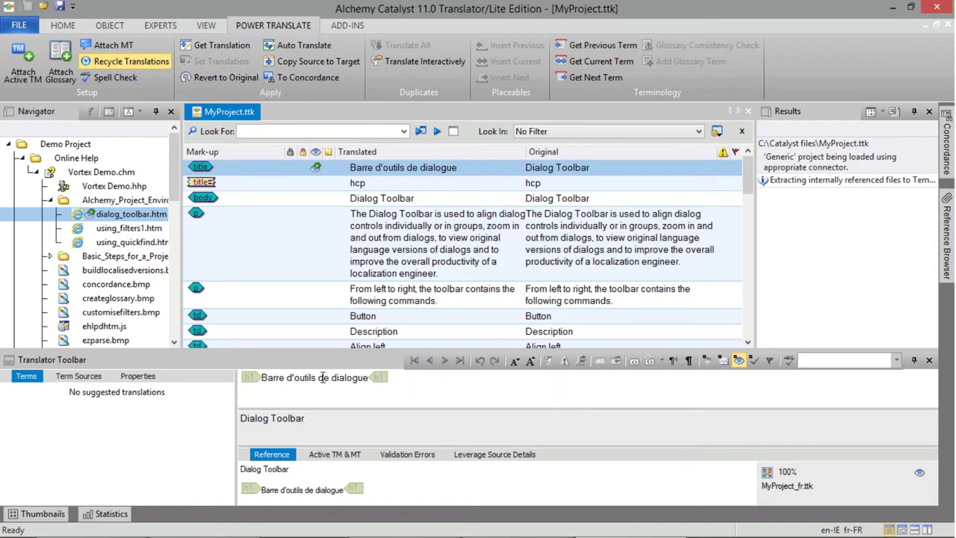
click(130, 229)
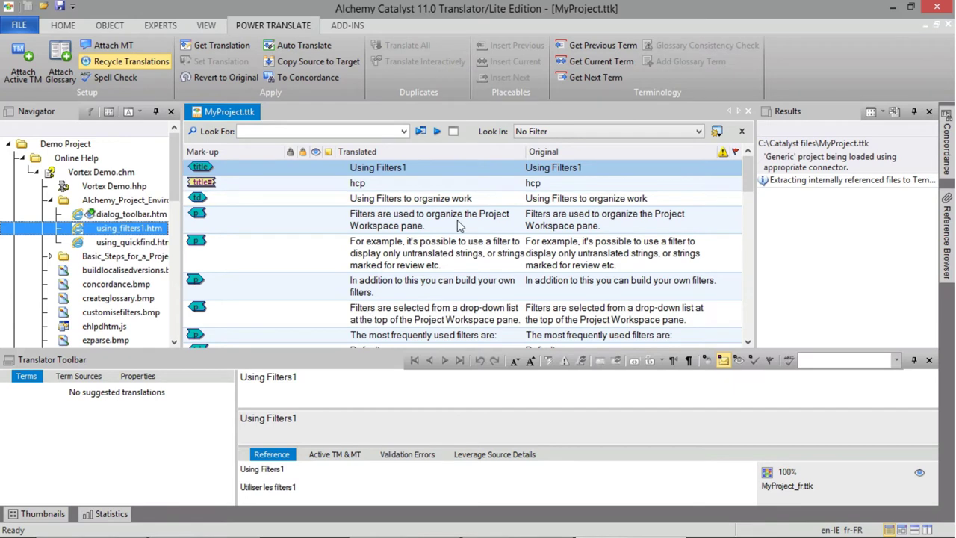
- Translate Using Filters1 as 'Utiliser les filters1' and change the hcp translation to HCP
click(385, 171)
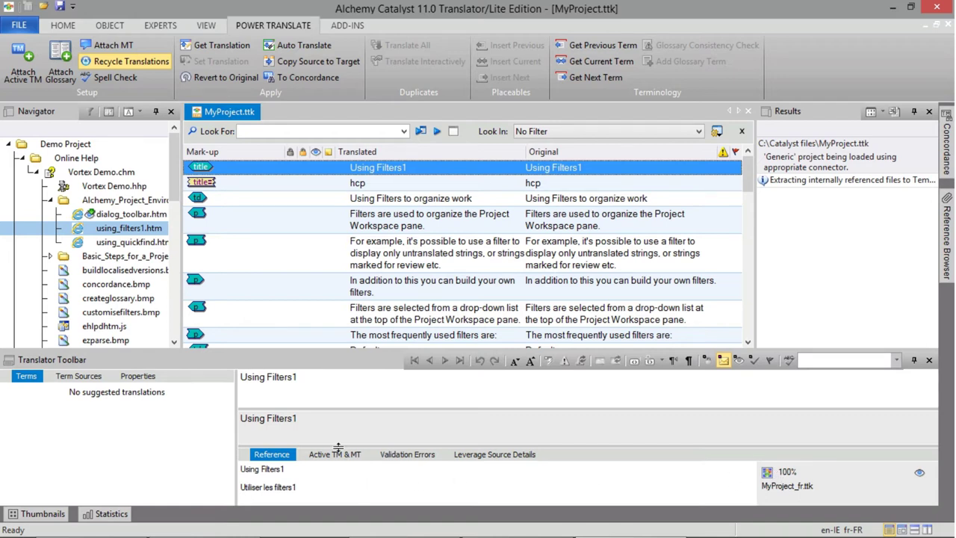
click(225, 45)
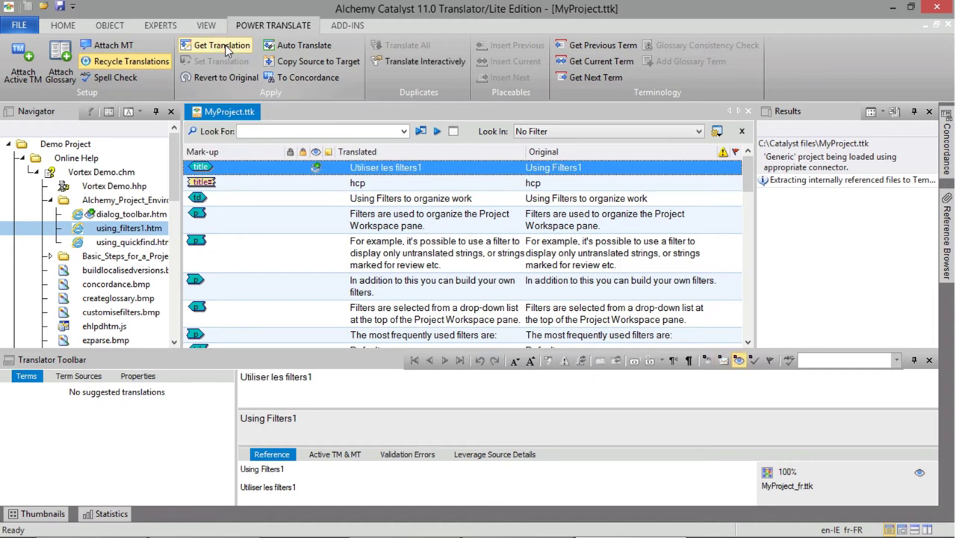
key(Return)
key(Return)
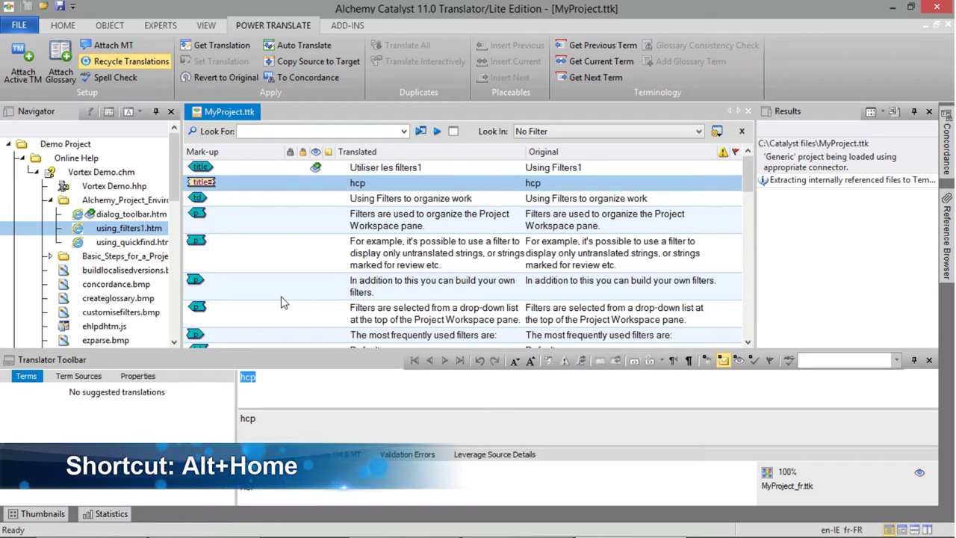
key(alt+Home)
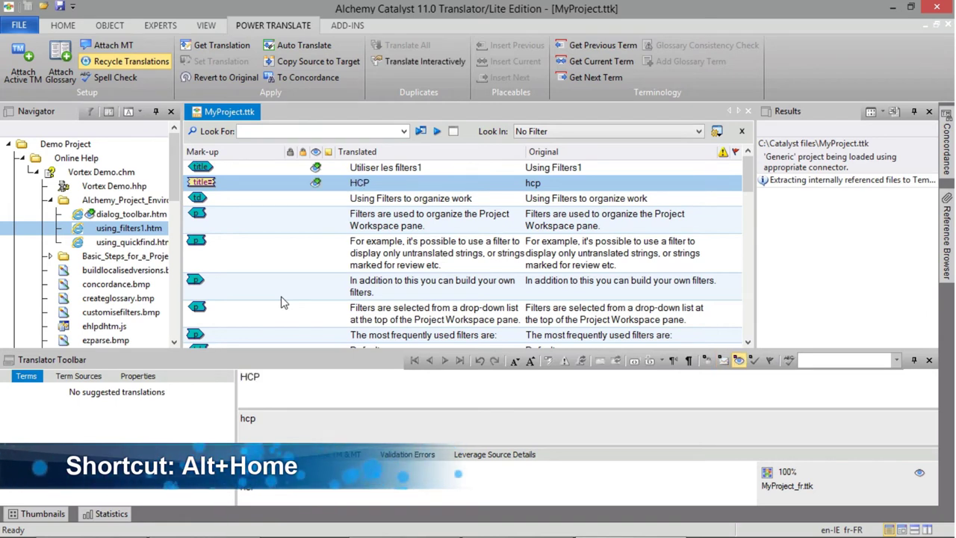
key(ctrl+Down)
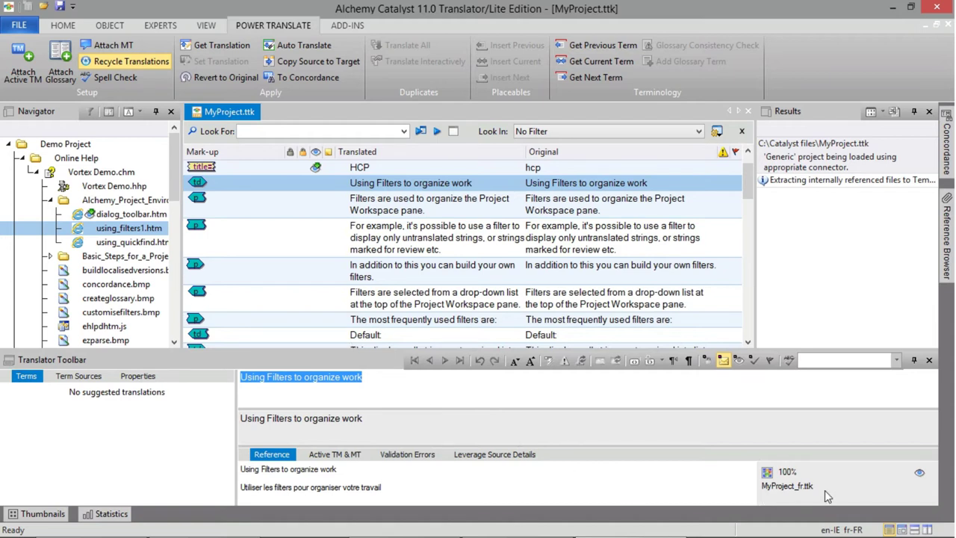
- Apply the memory match plus ' modified', insert the next reference translation, and begin typing 'Par exemple'
double_click(568, 486)
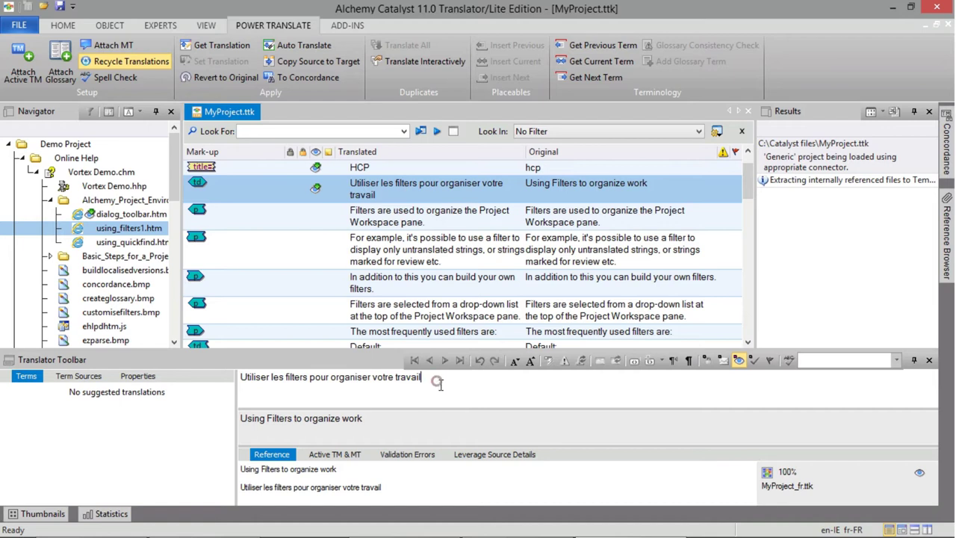
text(modified)
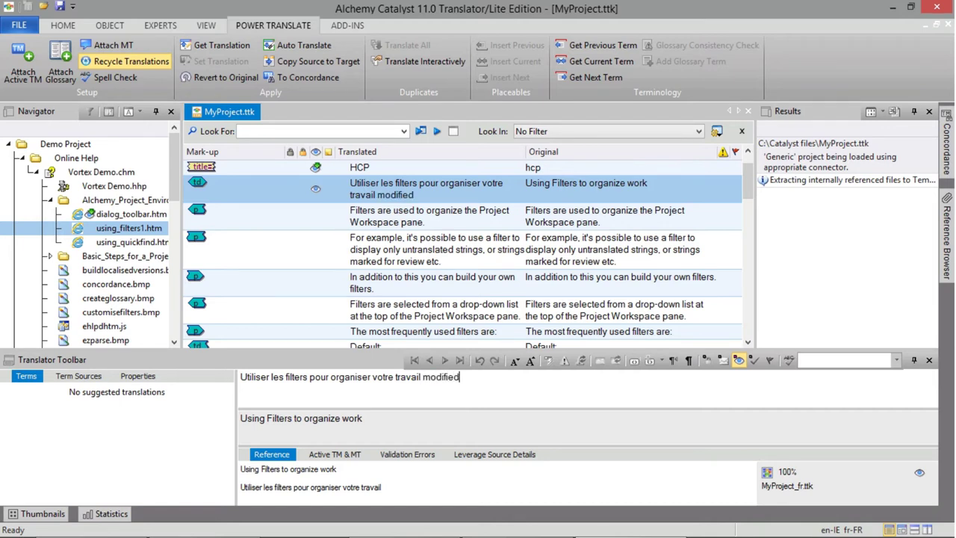
key(Return)
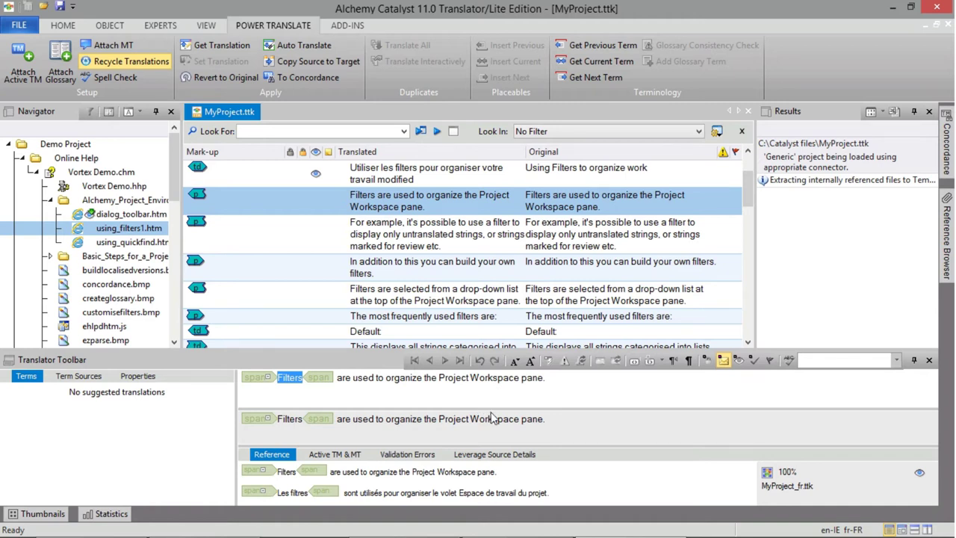
key(ctrl+1)
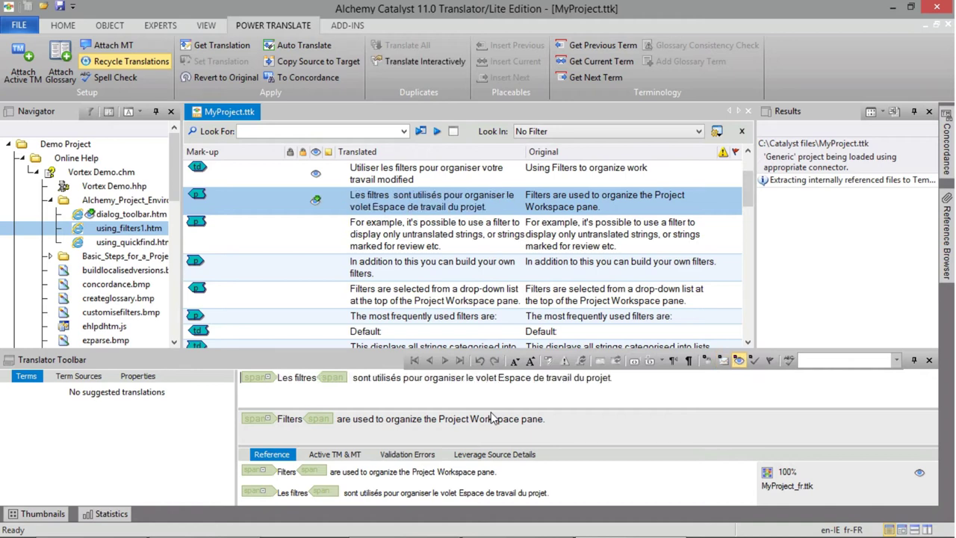
key(ctrl+Down)
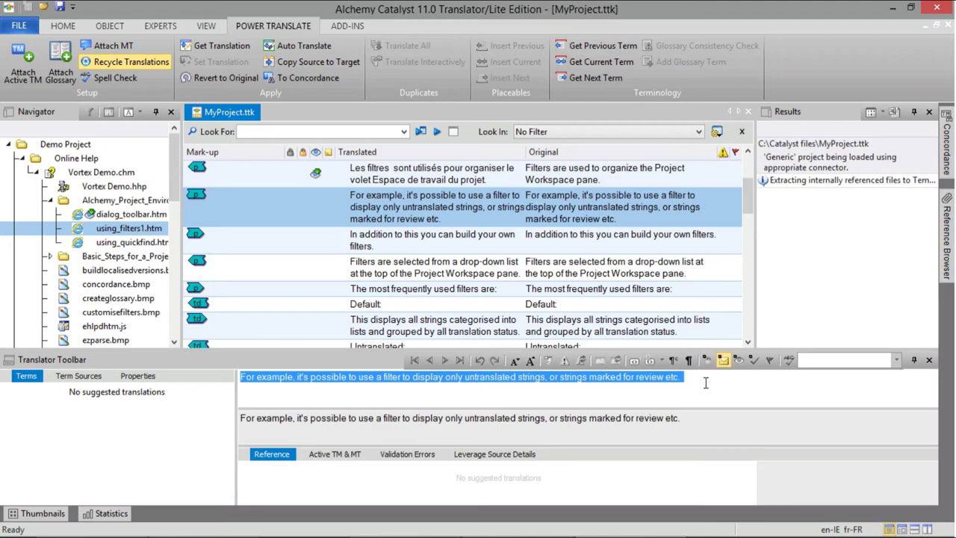
text(Par exemple)
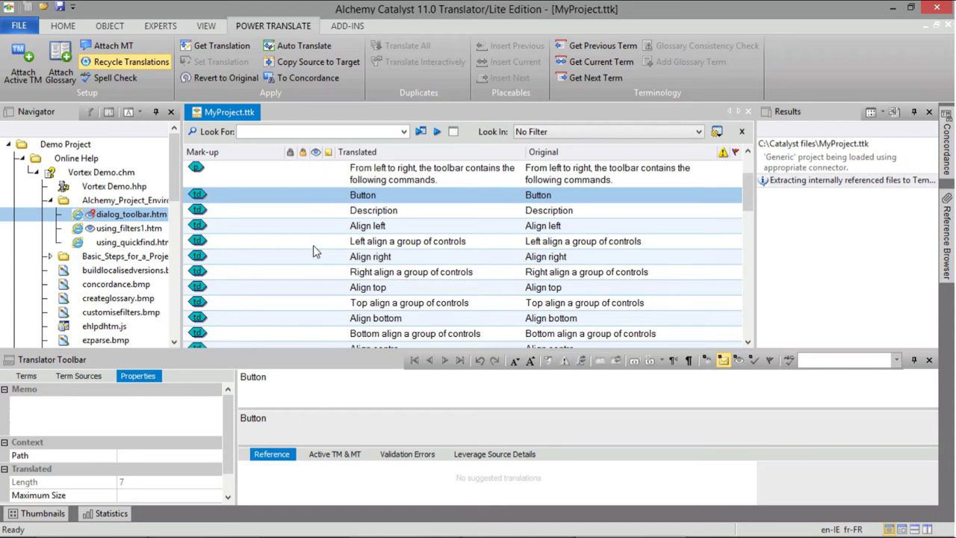
- Correct the Button translation to 'Bouton'
click(274, 379)
key(BackSpace)
key(BackSpace)
key(BackSpace)
key(BackSpace)
key(BackSpace)
text(outon)
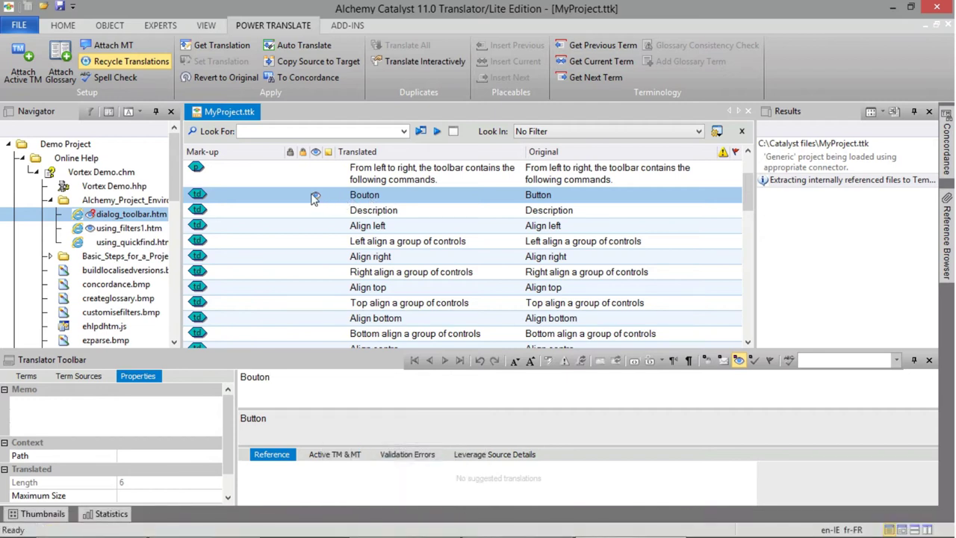
- Translate Align left as 'Aligner à gauche' from the 100% match, then reuse it for Align top
click(362, 228)
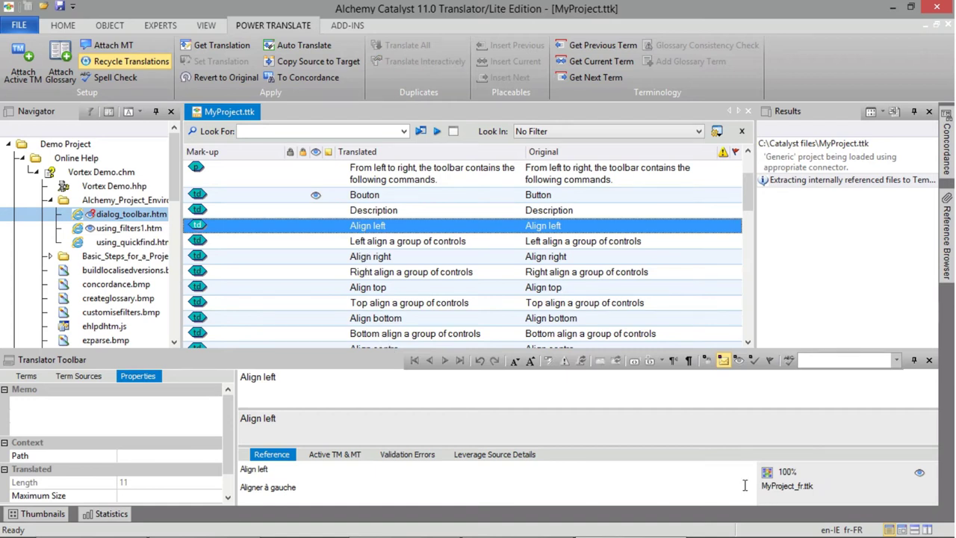
double_click(603, 477)
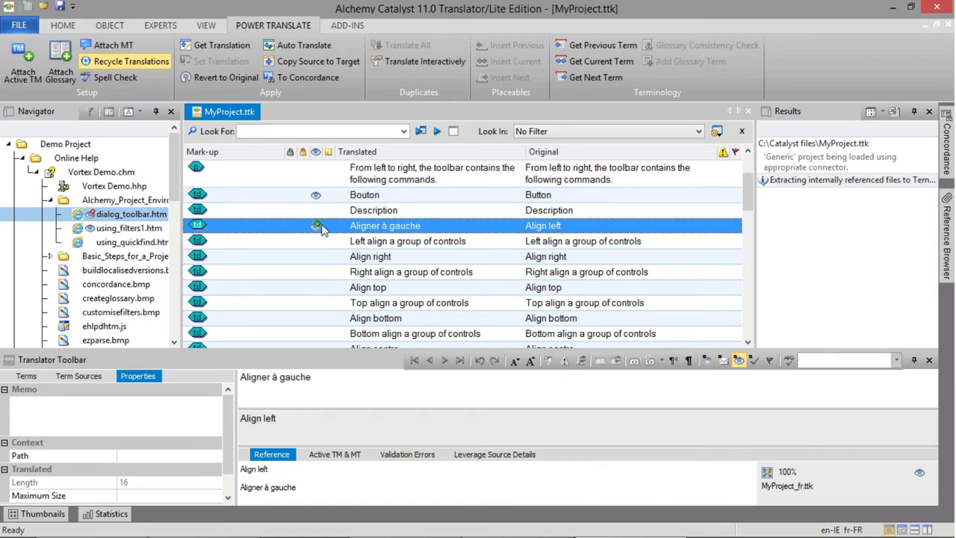
click(364, 293)
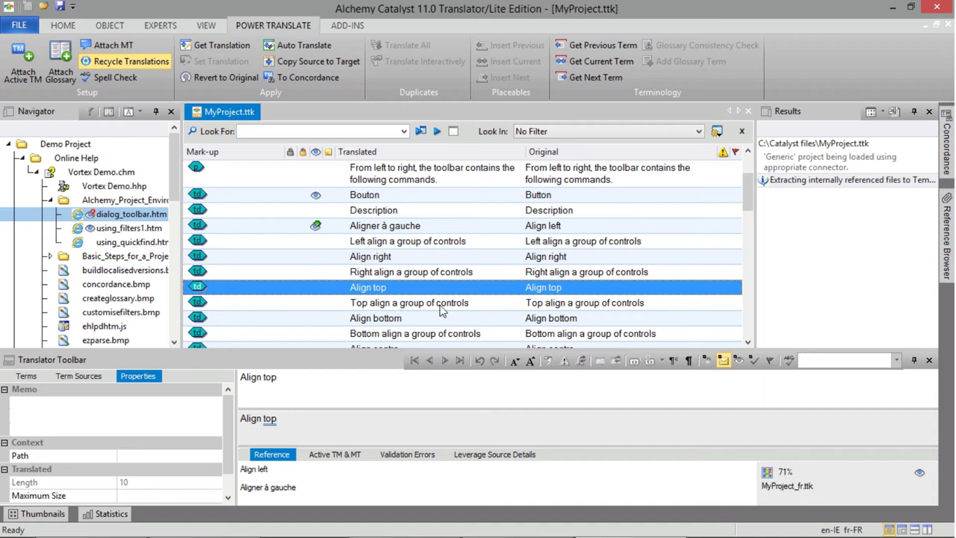
key(ctrl+1)
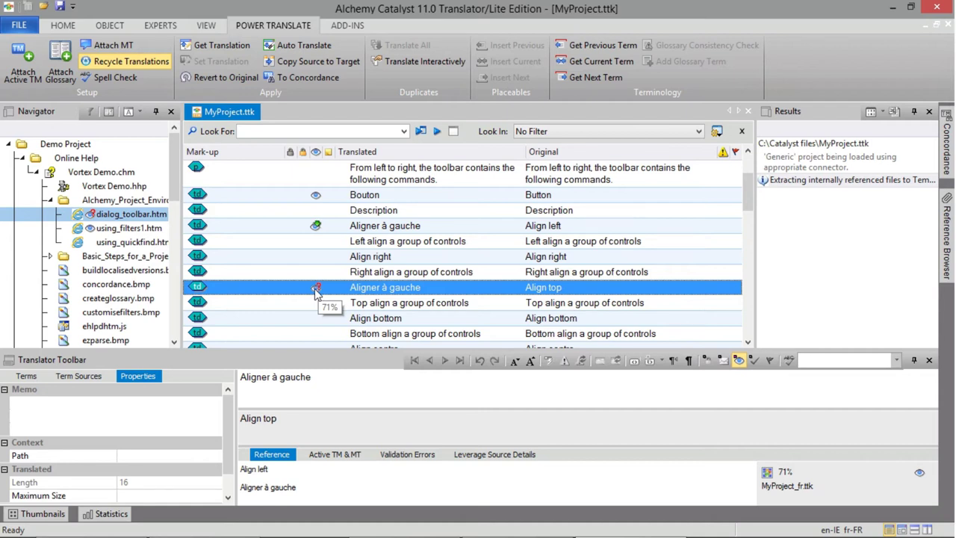
click(349, 382)
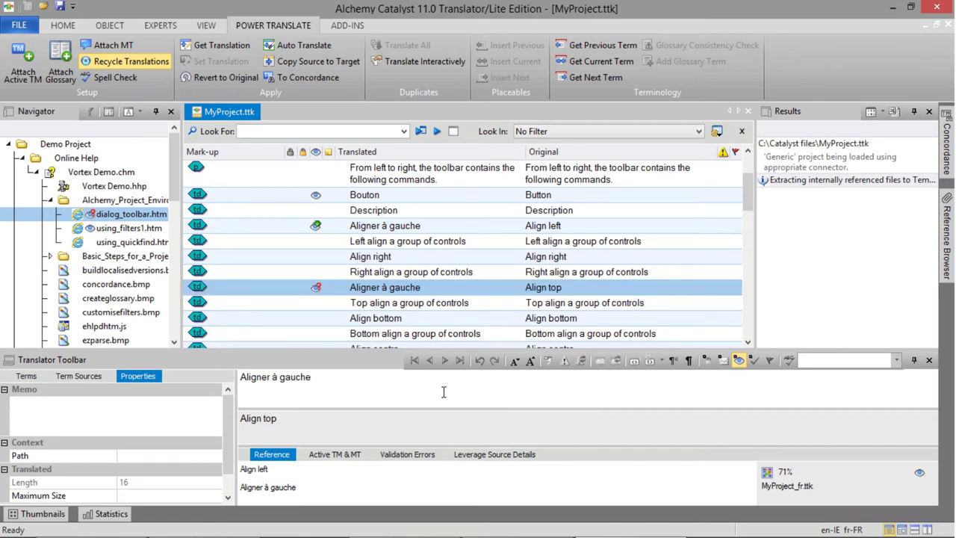
- Mark the Bouton translation as signed off
click(363, 193)
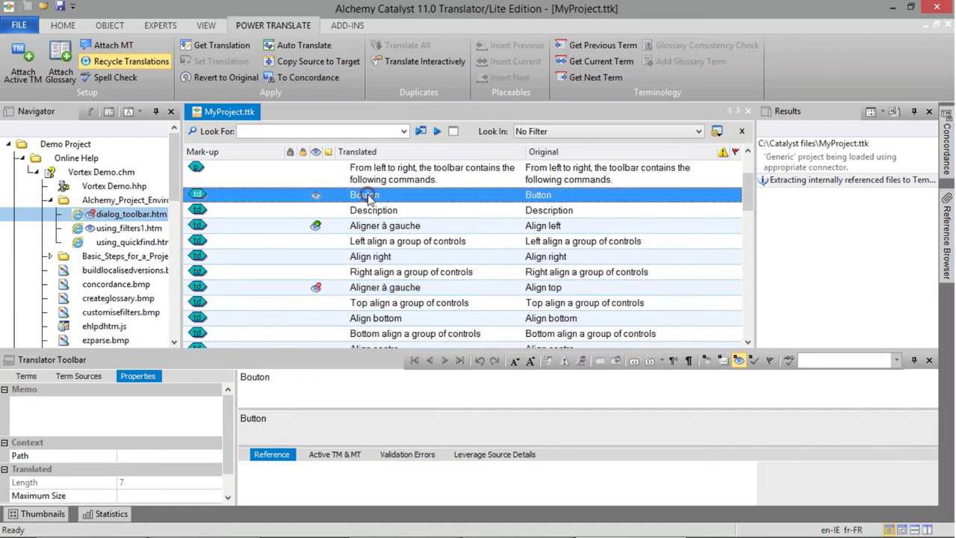
click(754, 362)
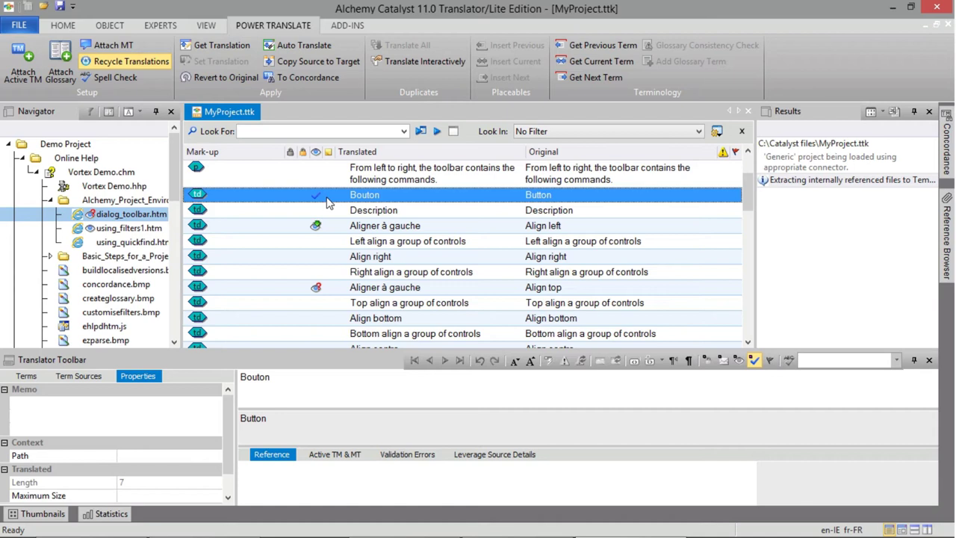
click(313, 386)
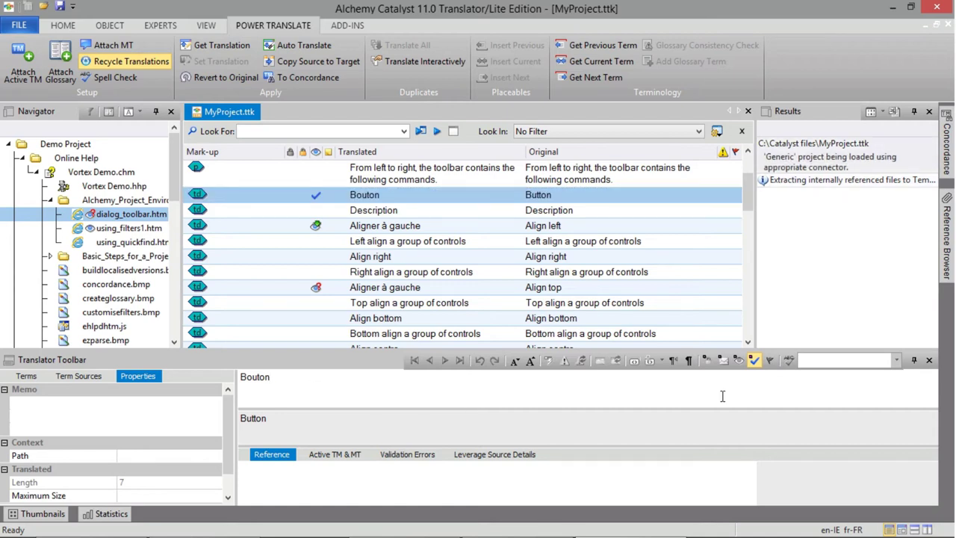
click(748, 342)
drag(748, 341, 746, 342)
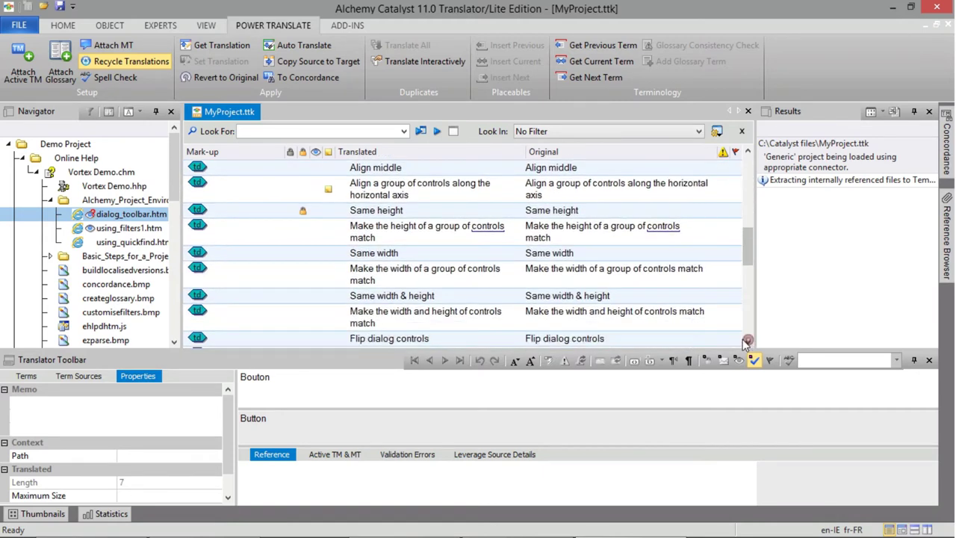
click(400, 191)
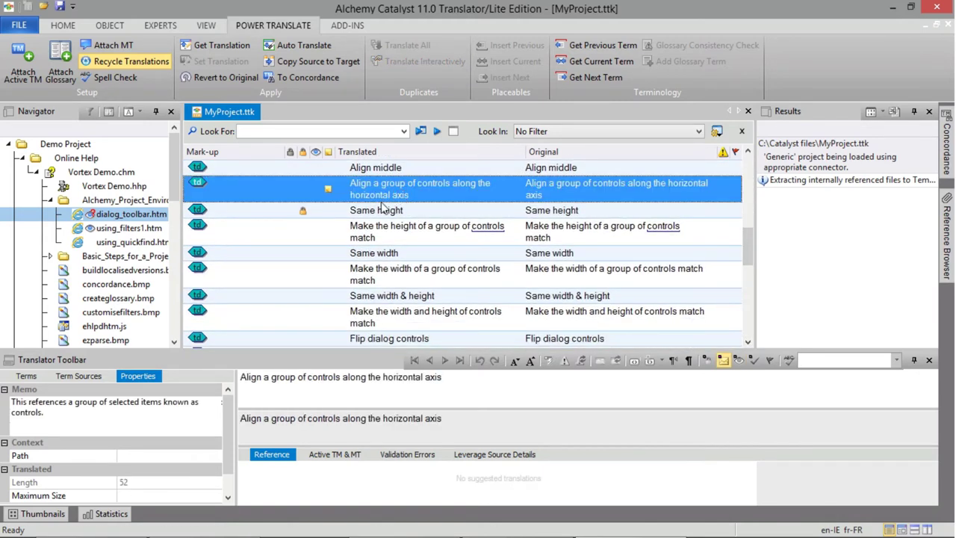
mouse_move(328, 193)
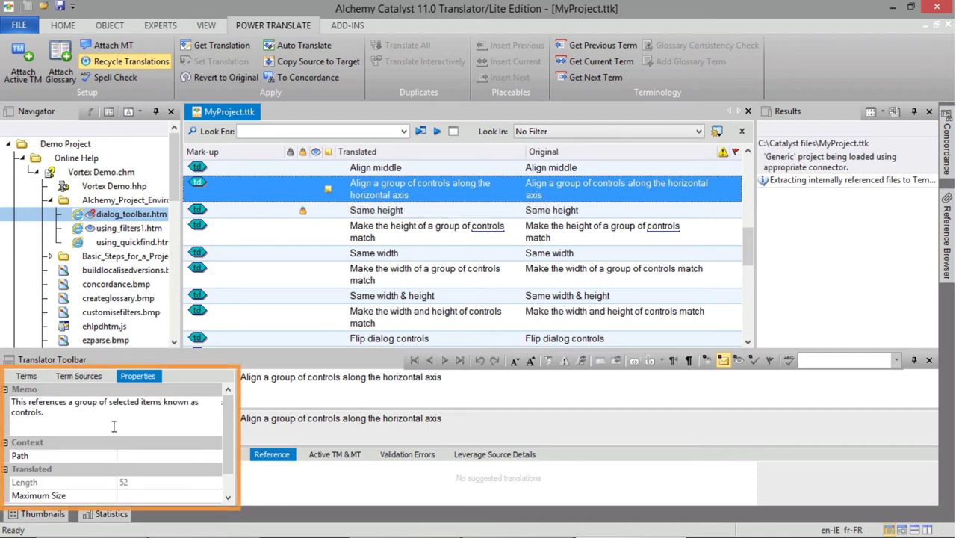
click(394, 212)
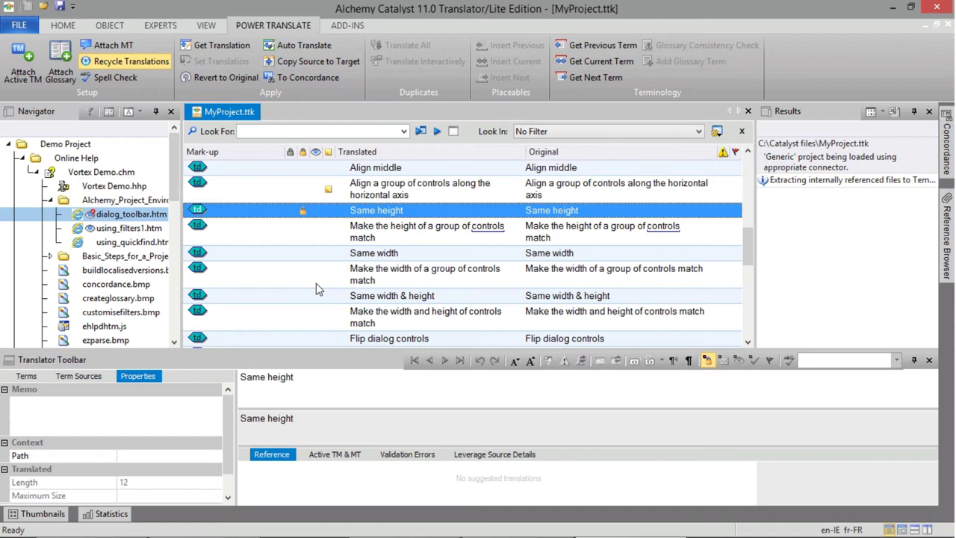
click(361, 237)
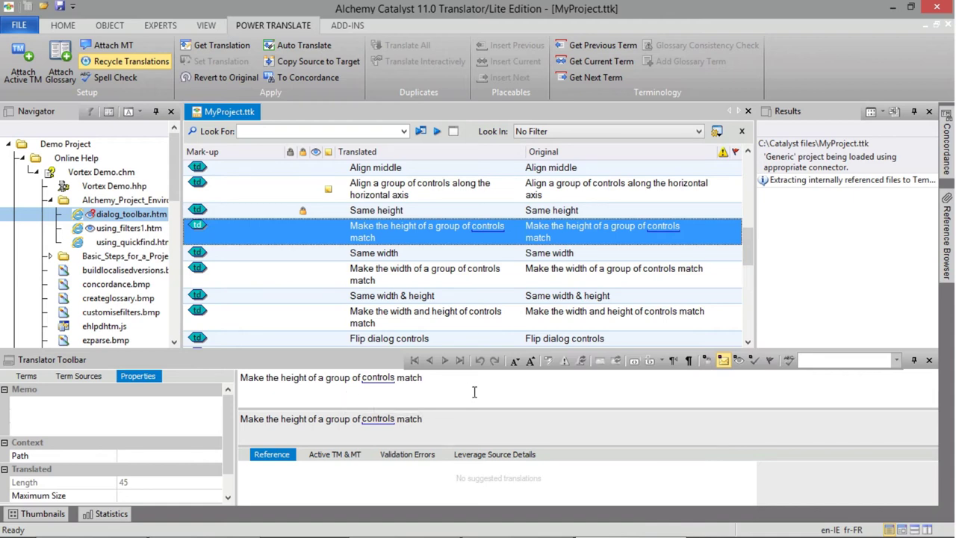
double_click(383, 378)
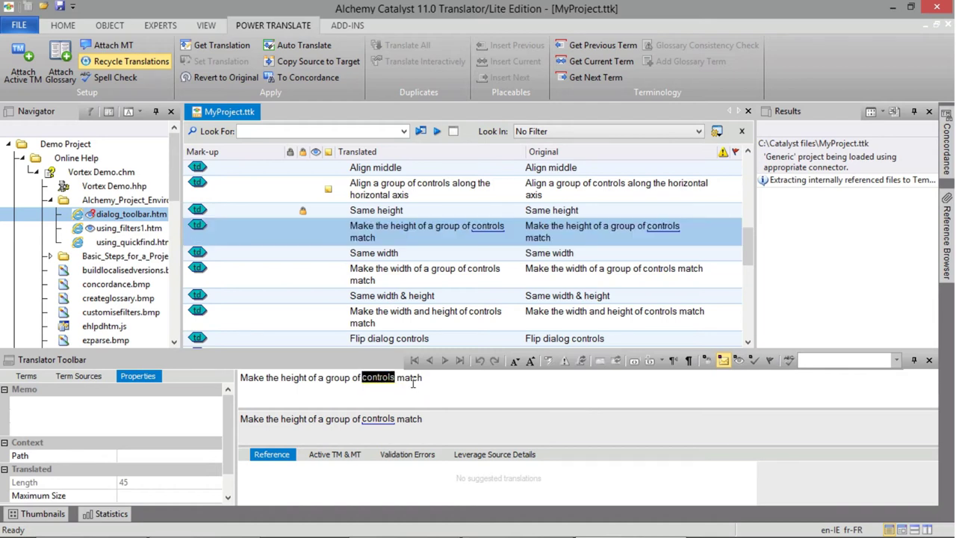
click(351, 379)
double_click(377, 378)
click(409, 379)
double_click(380, 379)
click(453, 383)
click(398, 255)
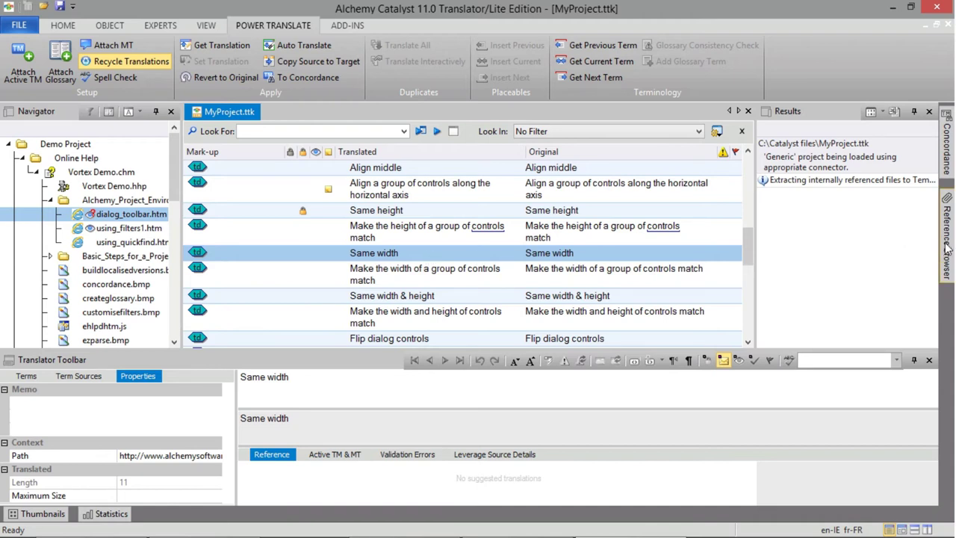
- Enable automatic context links to the Reference Browser to show the using_quickfind.htm strings
mouse_move(946, 251)
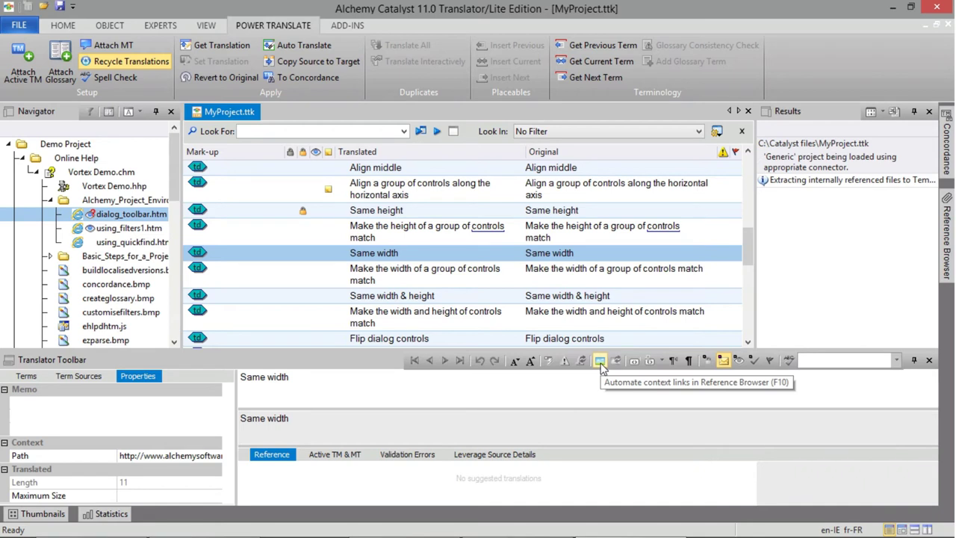
click(602, 365)
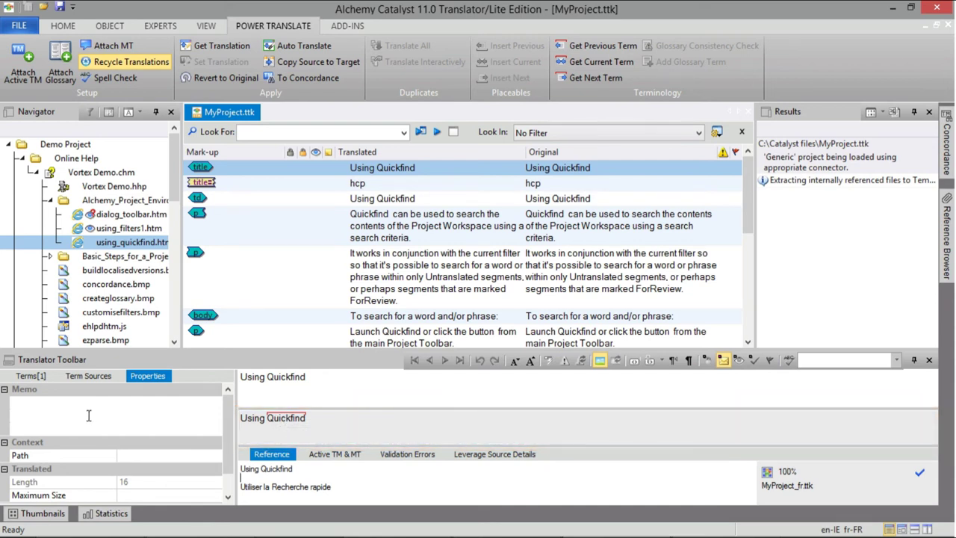
- Replace Quickfind with glossary term 'Recherche rapide' and Using with 'Utiliser la'
click(32, 379)
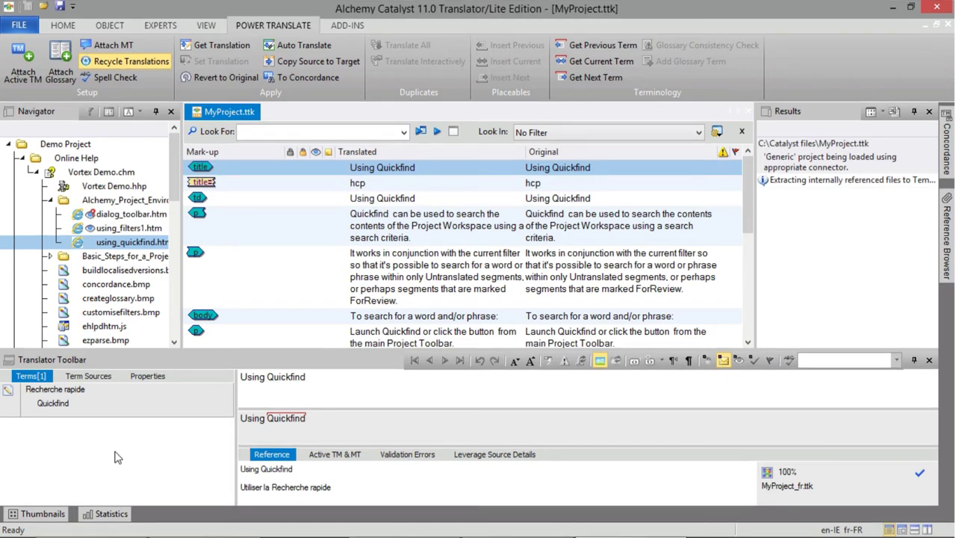
double_click(292, 377)
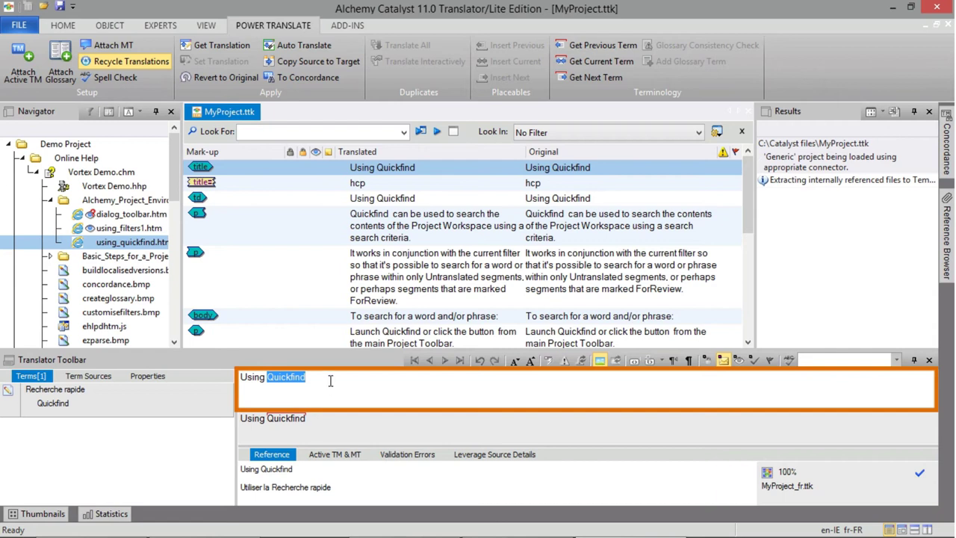
click(602, 63)
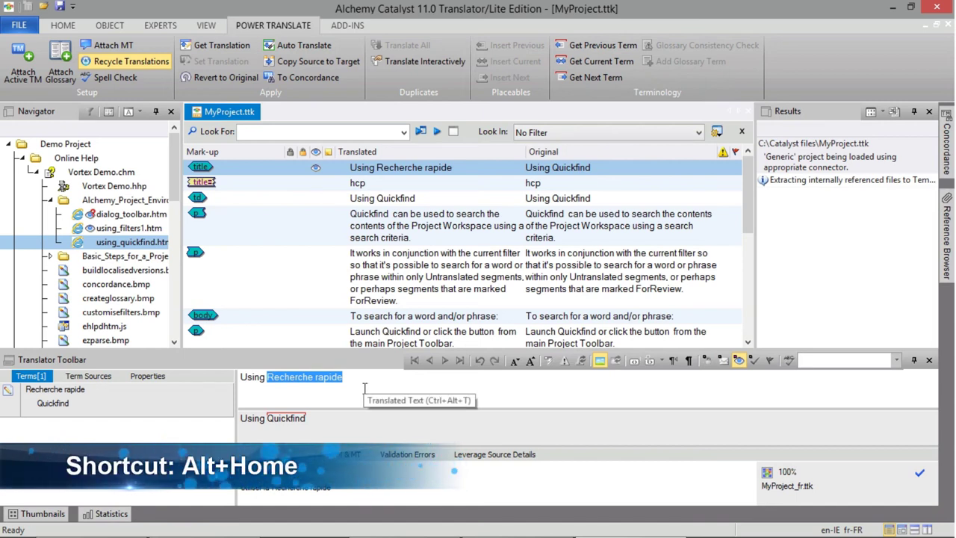
double_click(260, 378)
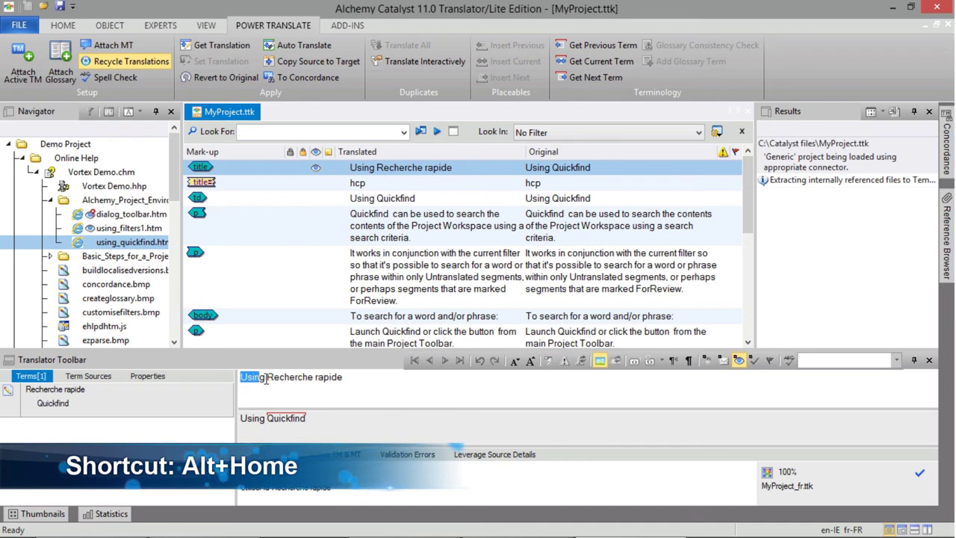
text(Uti)
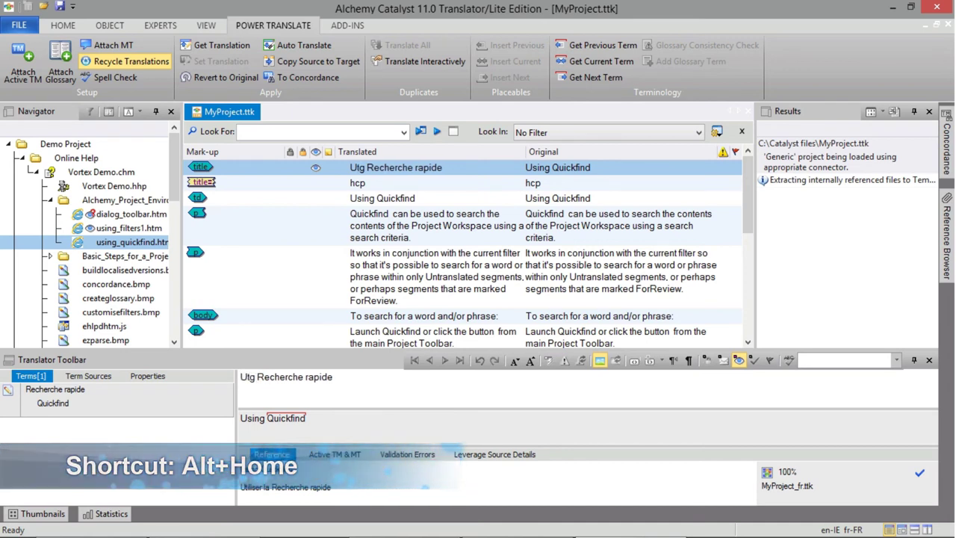
key(Delete)
text(liser la)
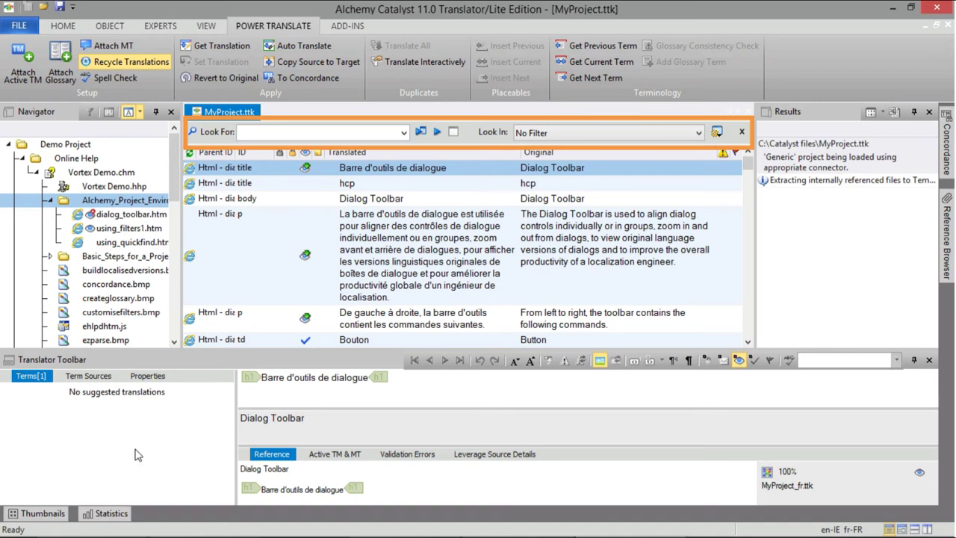
- Try the Untranslated, Signed Off and Leveraged filters, ending on the Duplicates filter
click(698, 133)
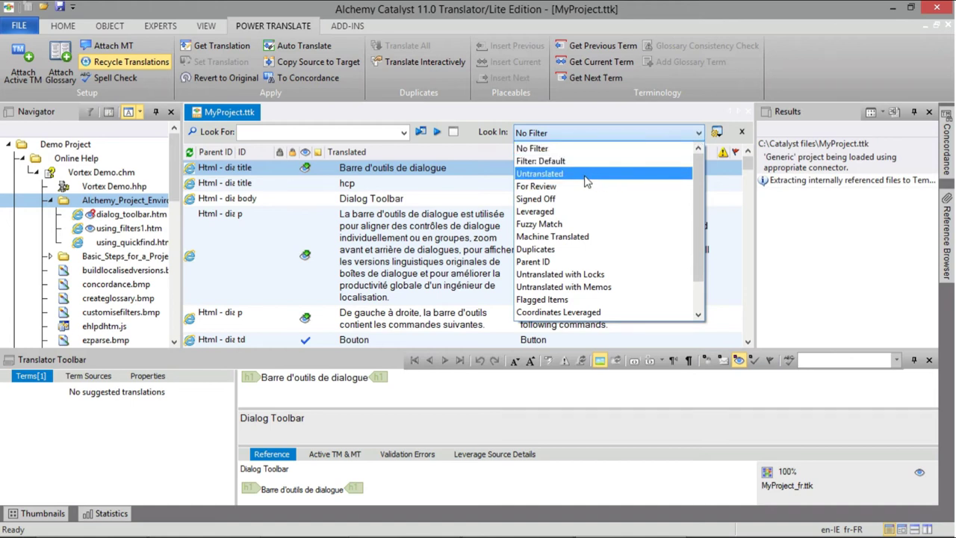
click(544, 174)
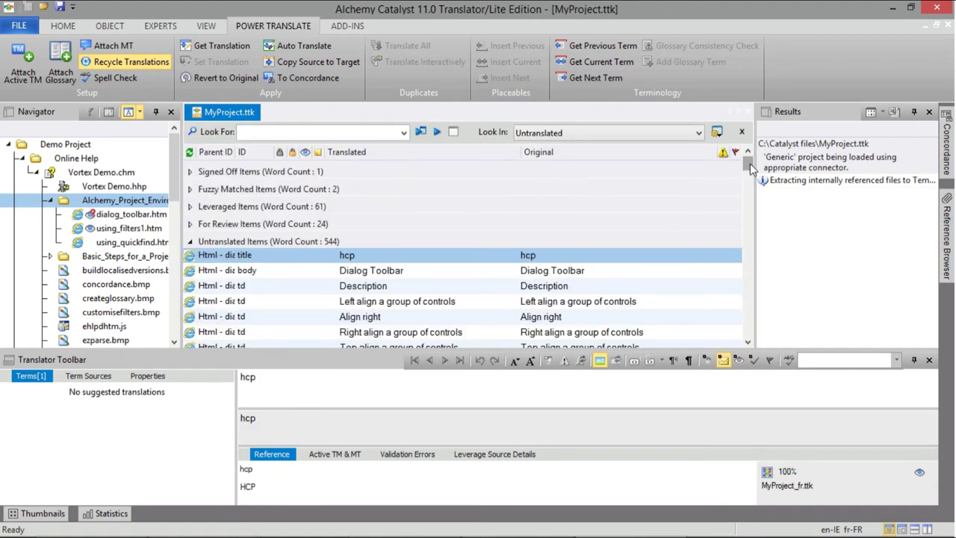
mouse_move(749, 164)
mouse_down()
mouse_move(748, 183)
mouse_move(748, 157)
mouse_up()
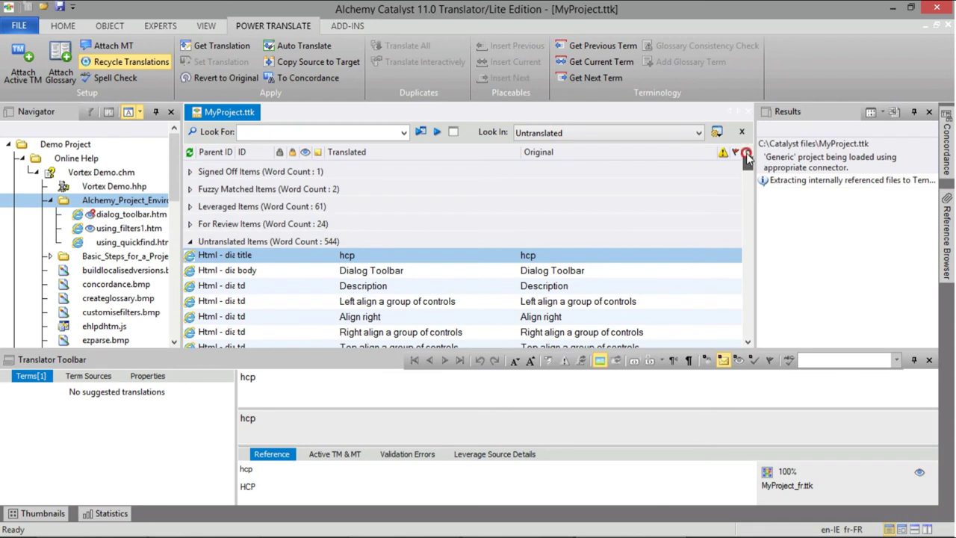
click(698, 132)
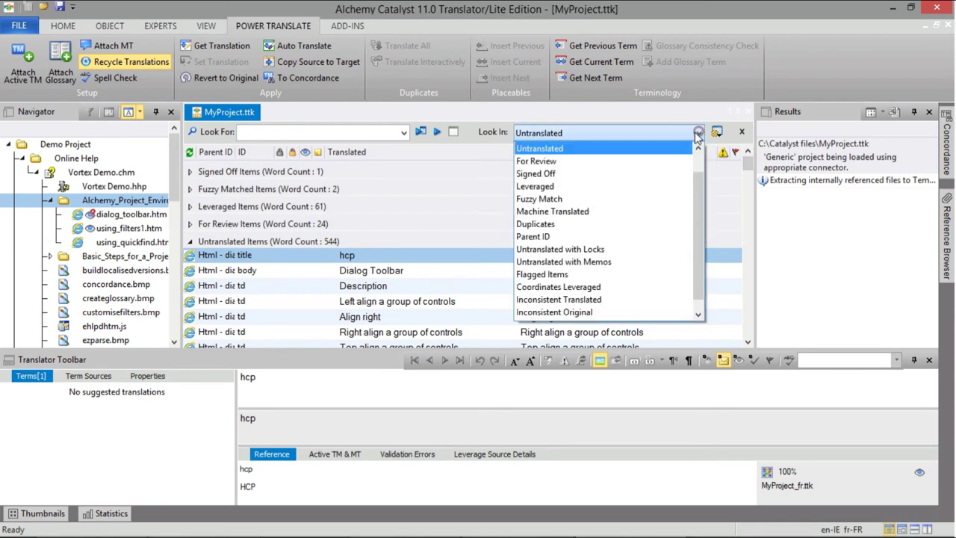
click(626, 176)
click(698, 132)
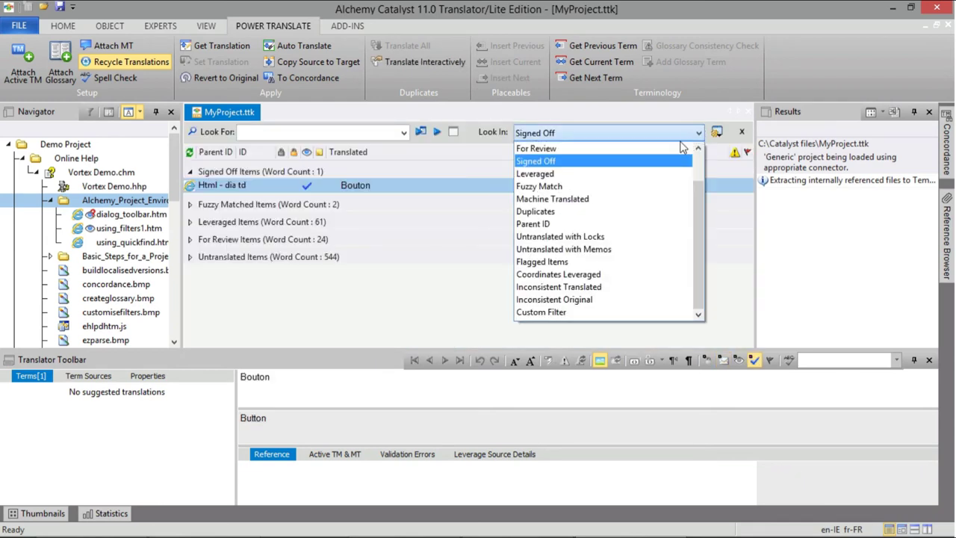
click(636, 173)
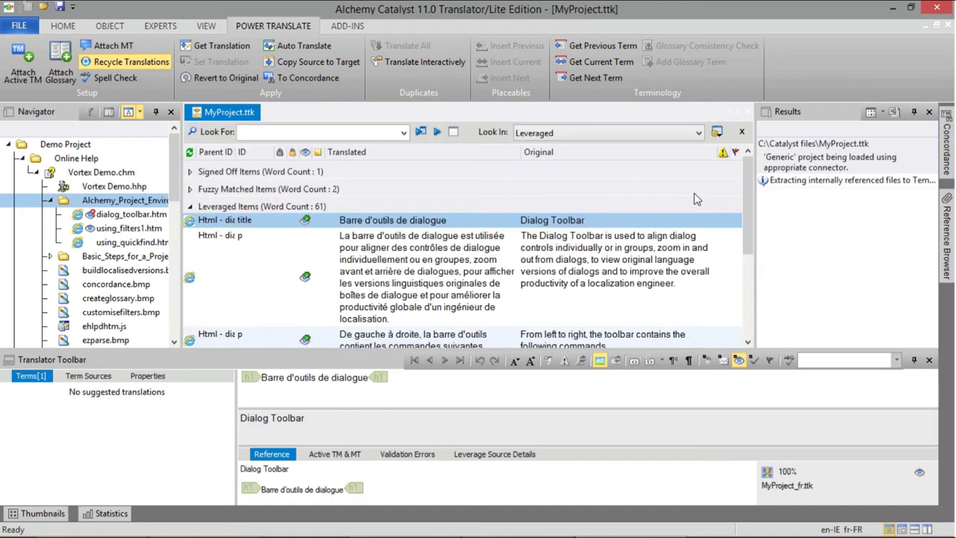
mouse_move(747, 186)
mouse_down()
mouse_move(746, 219)
mouse_move(747, 188)
mouse_up()
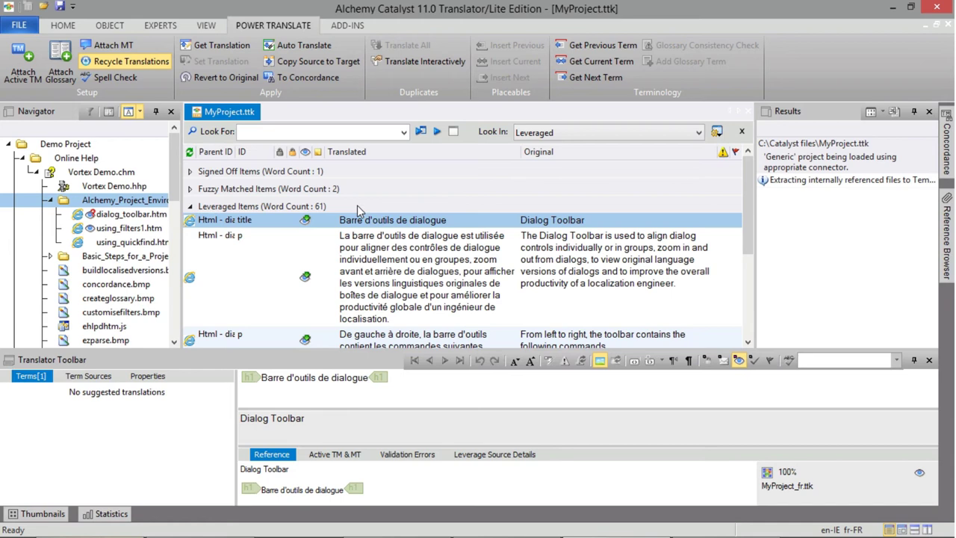
click(699, 134)
click(639, 211)
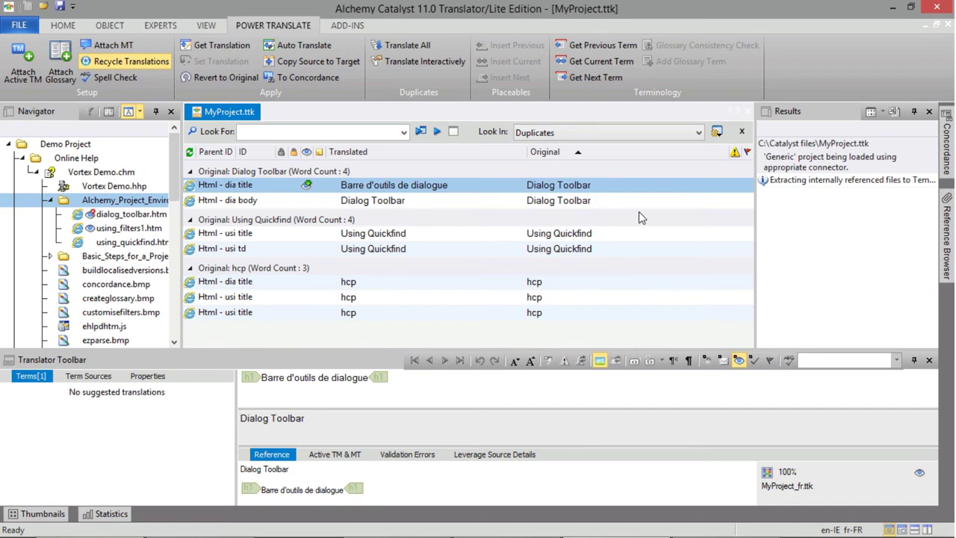
- Translate all Dialog Toolbar and Using Quickfind ('Utiliser la Recherche rapide') duplicates; translate hcp duplicates For Review
click(396, 192)
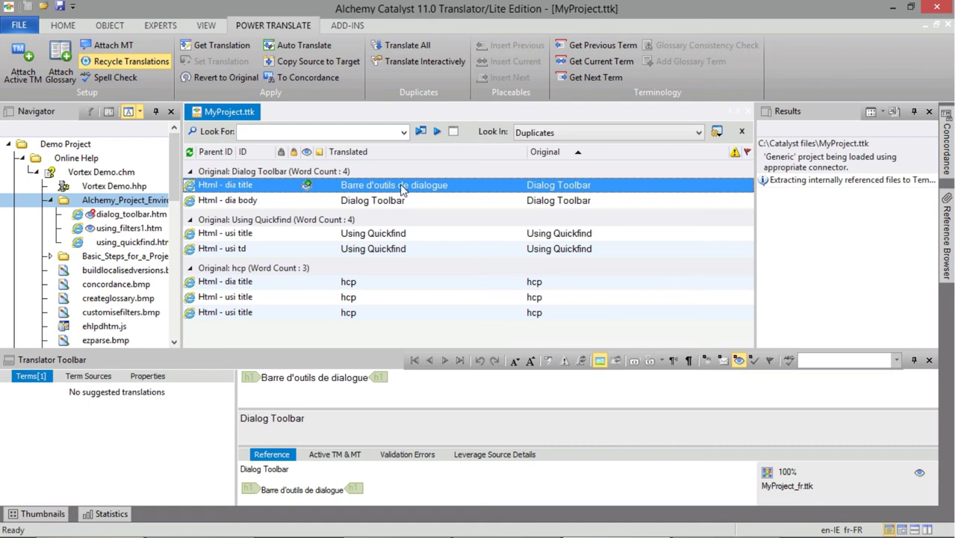
click(415, 47)
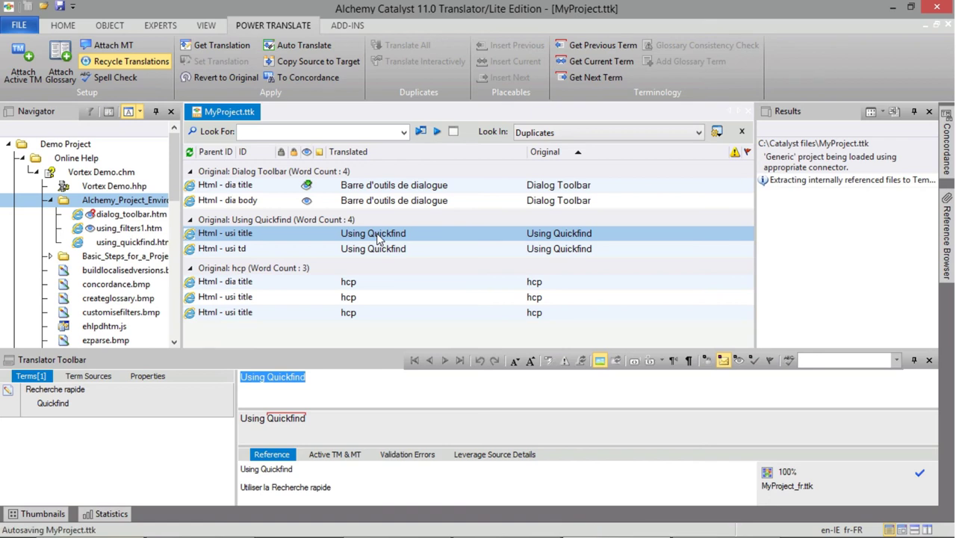
drag(266, 377, 235, 377)
text(Utilis)
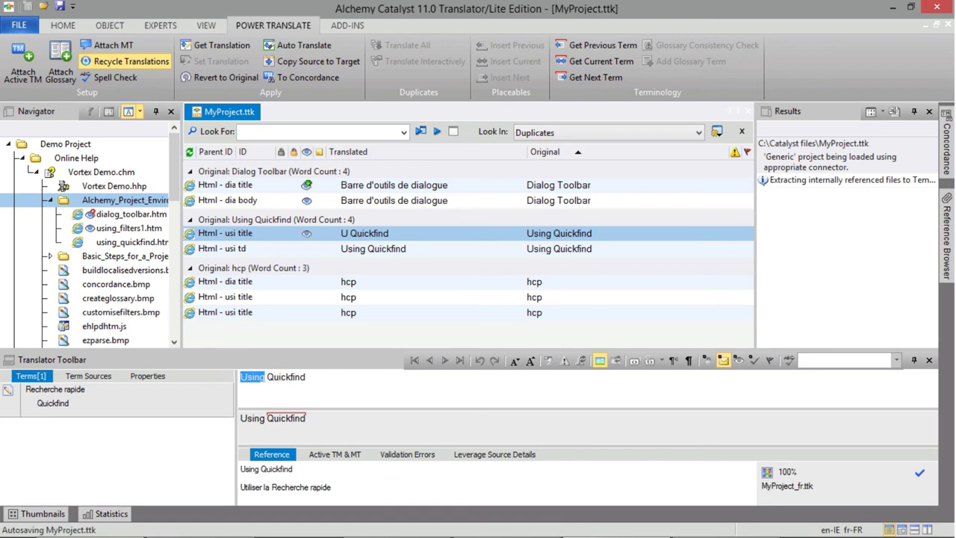
text(er la)
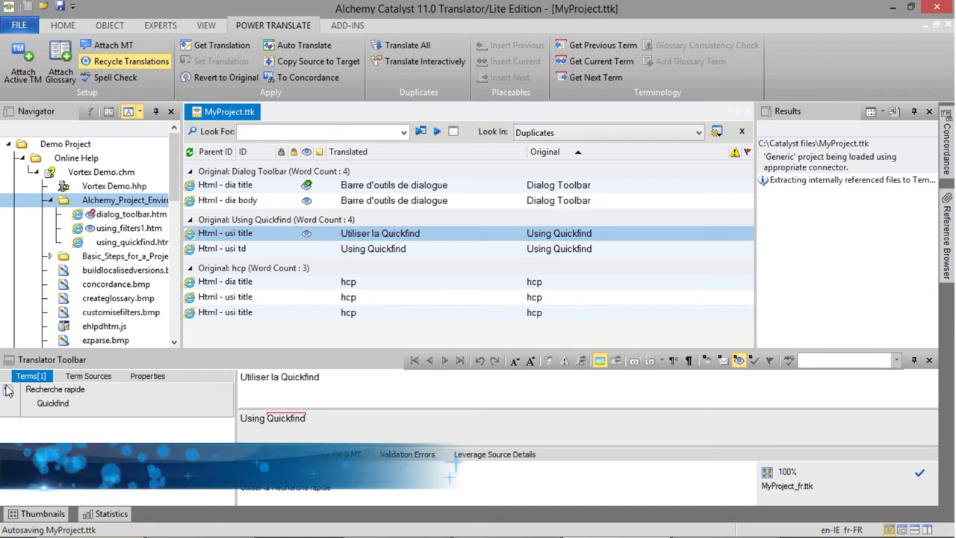
double_click(301, 378)
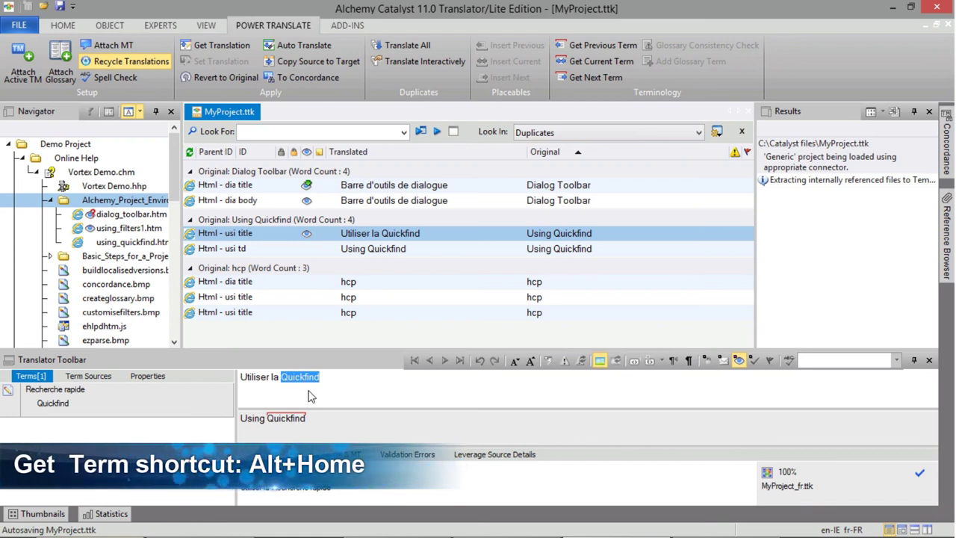
key(alt+Home)
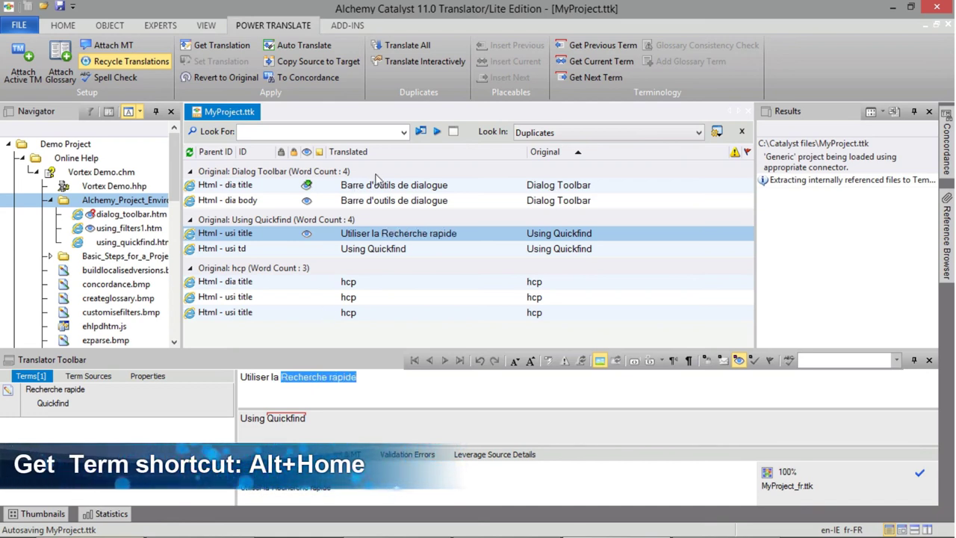
click(411, 43)
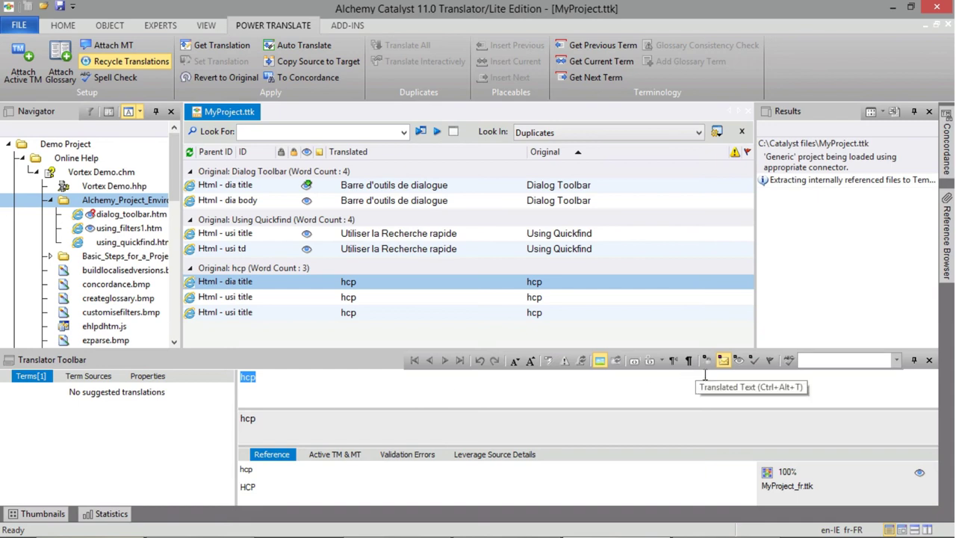
click(738, 364)
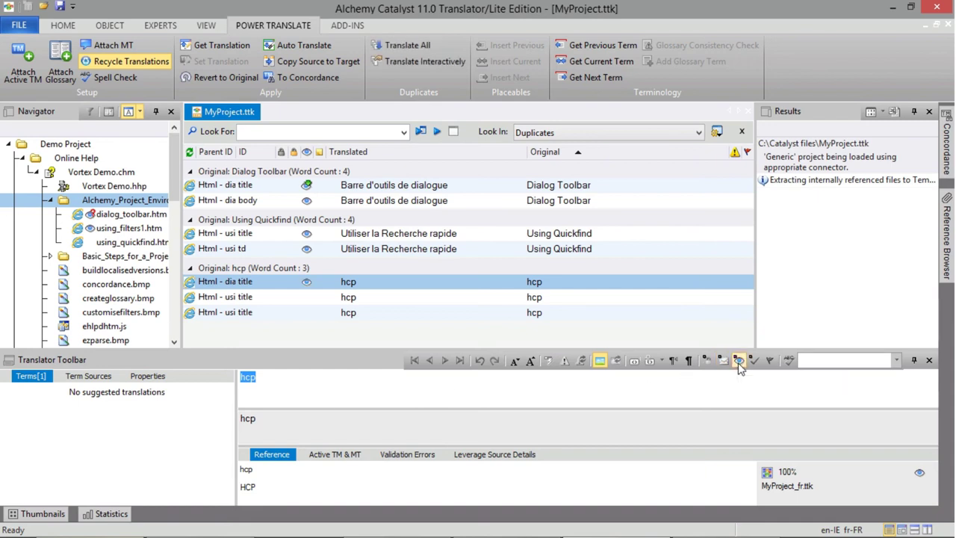
click(409, 50)
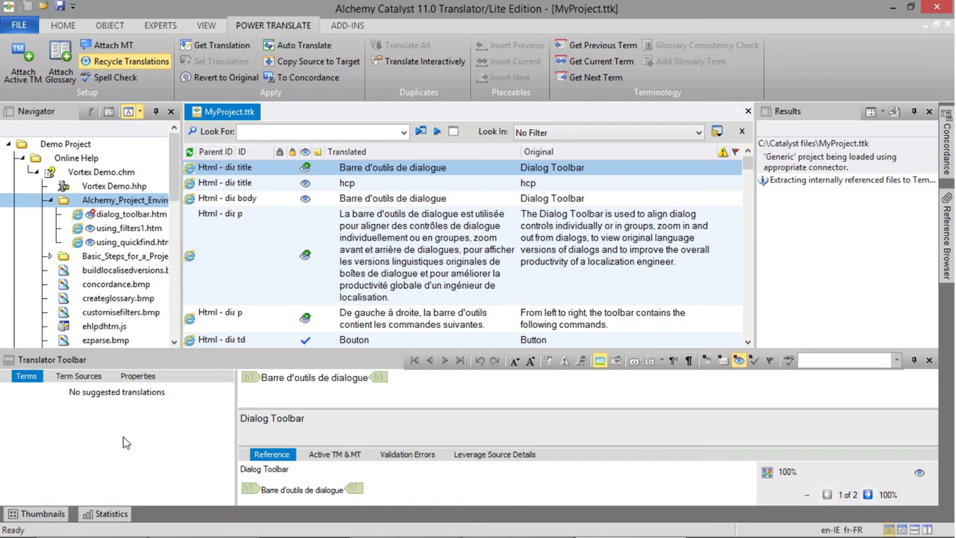
click(298, 132)
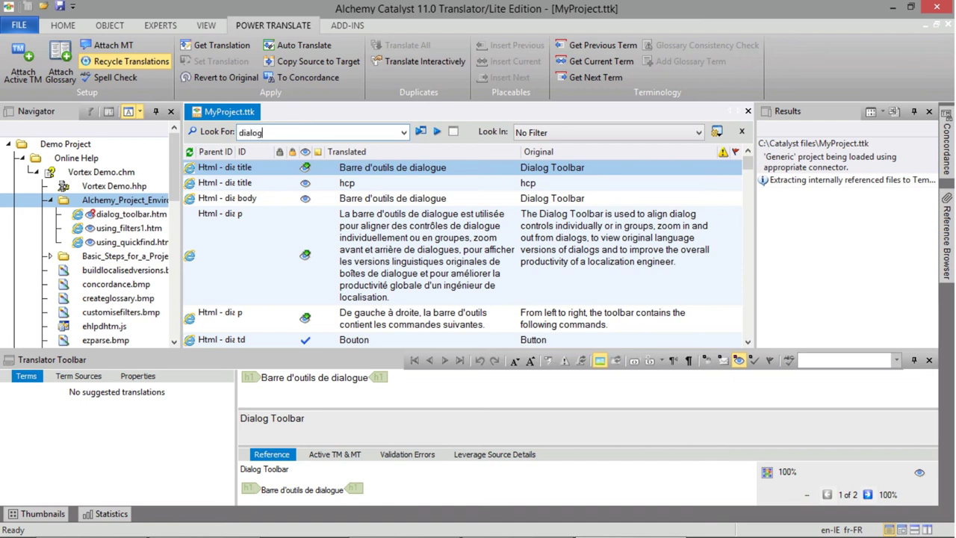
click(437, 132)
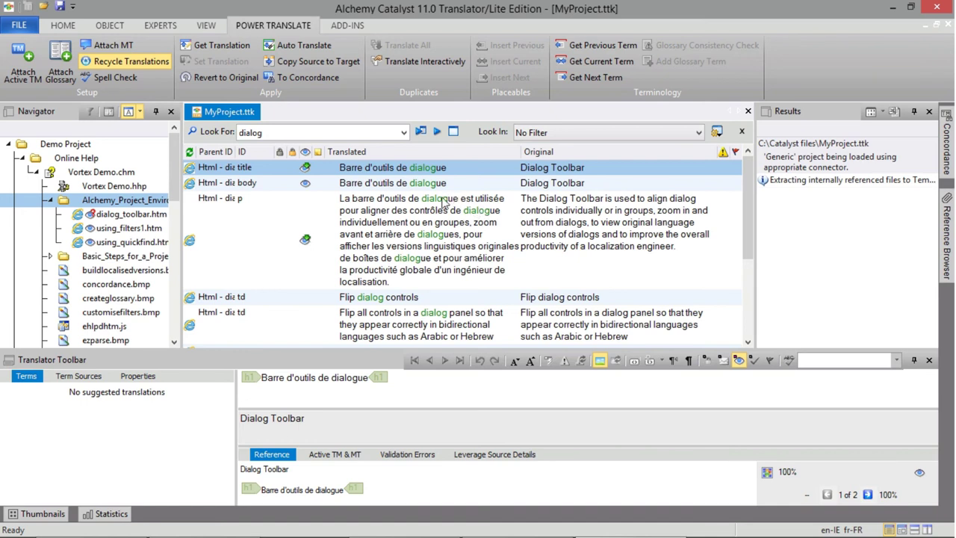
click(718, 133)
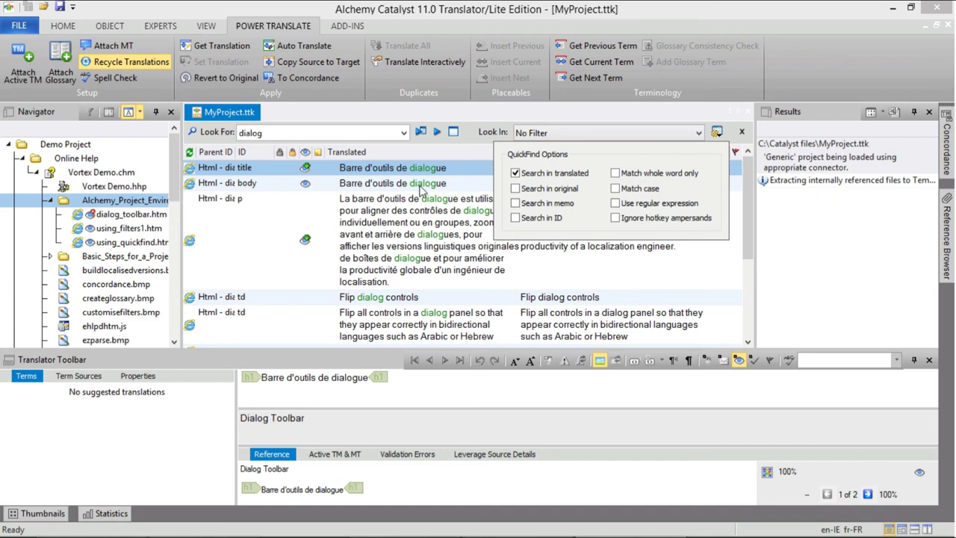
click(433, 209)
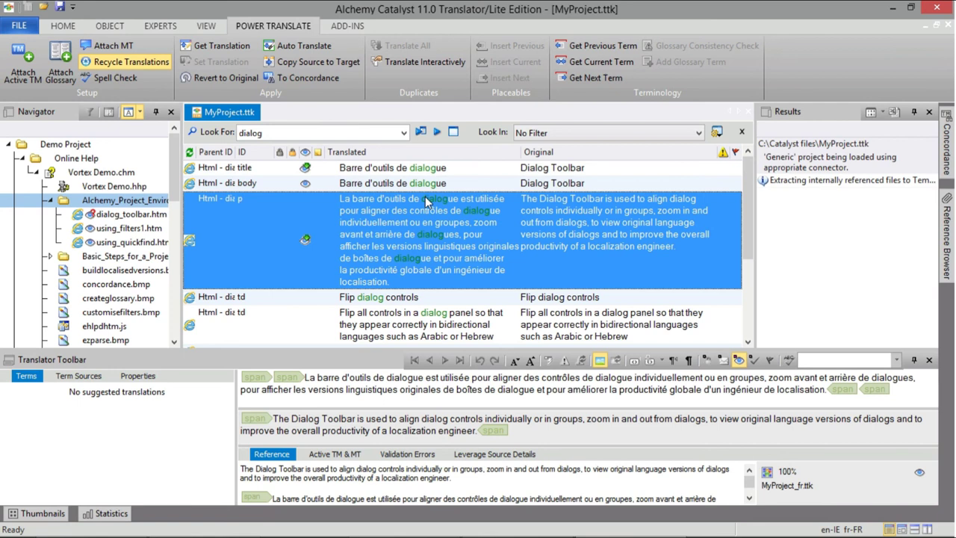
click(288, 133)
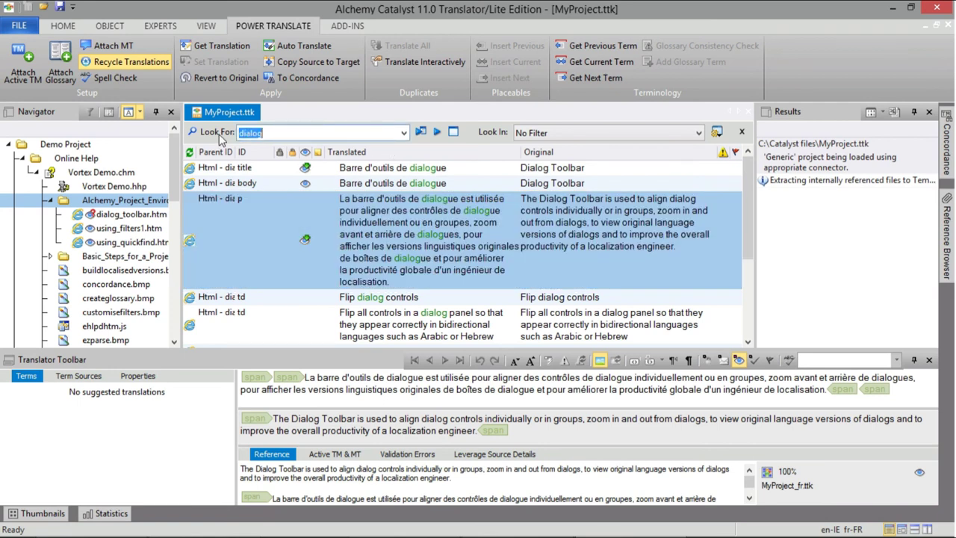
text(barre)
click(420, 132)
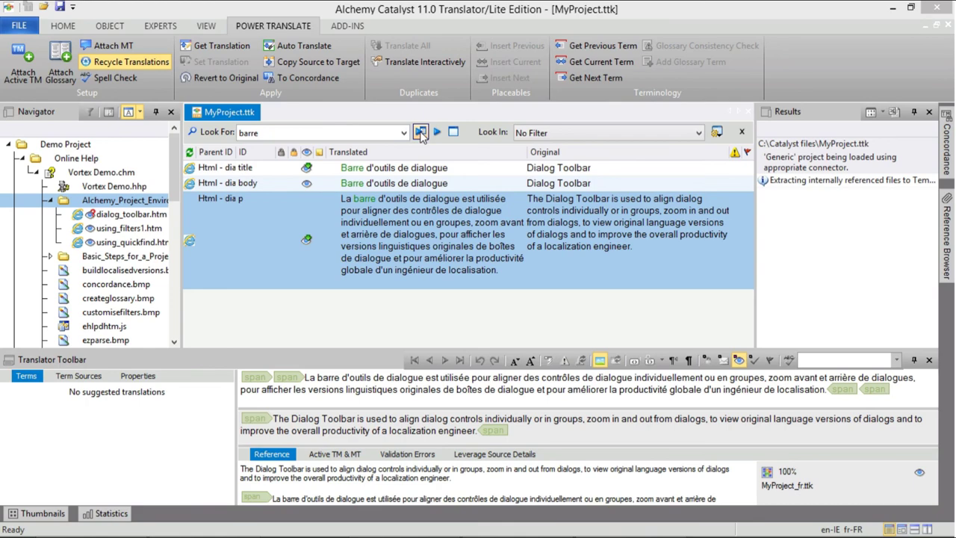
click(453, 132)
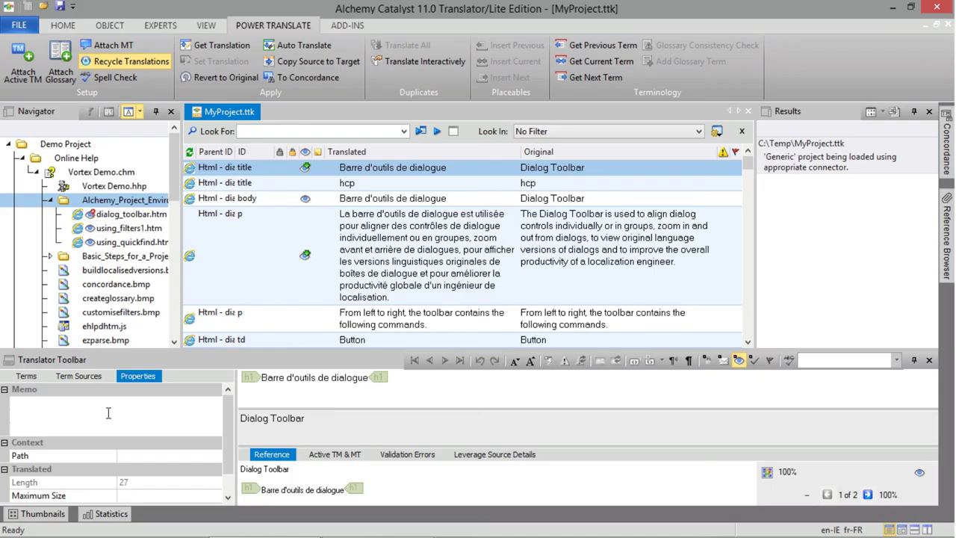
- Search the current project for 'Barre' in both translated and original text
click(63, 24)
click(342, 65)
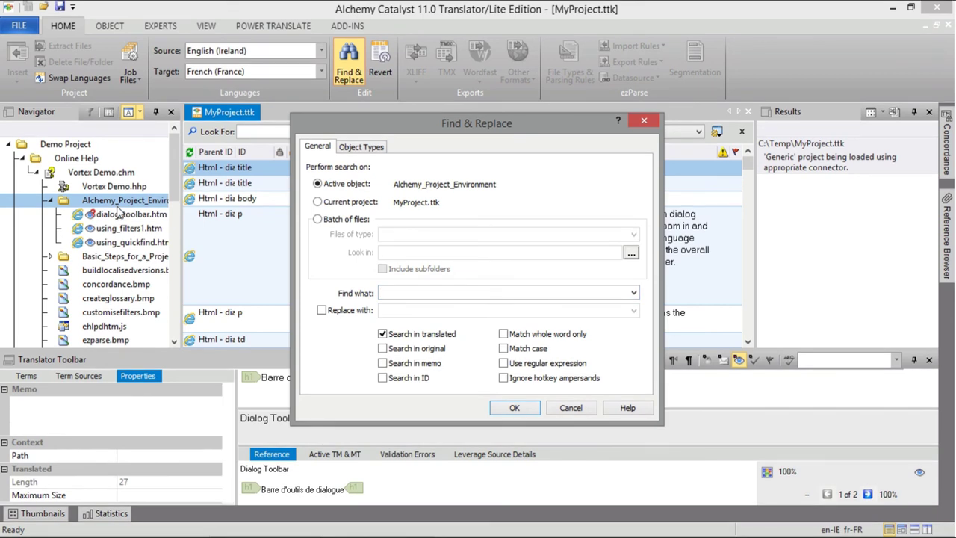
click(318, 203)
click(398, 296)
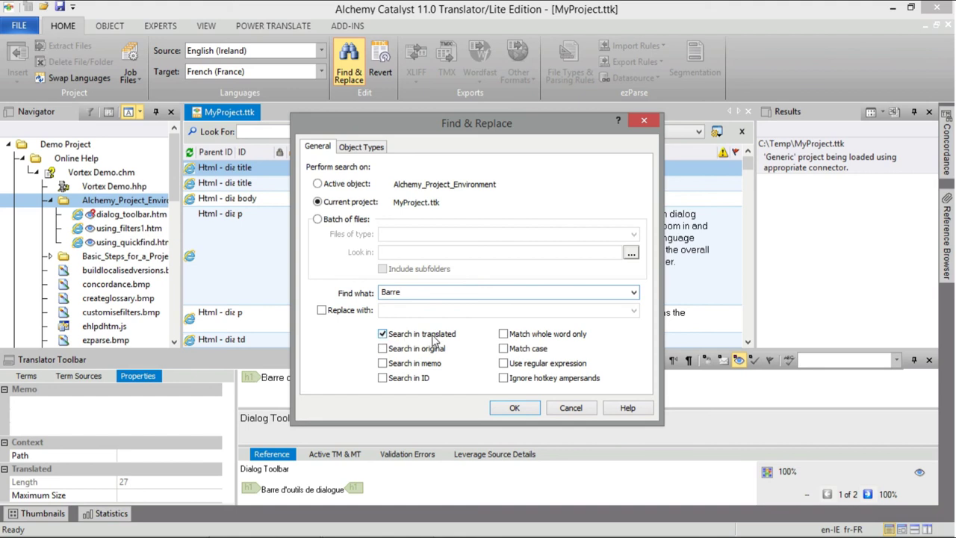
click(383, 349)
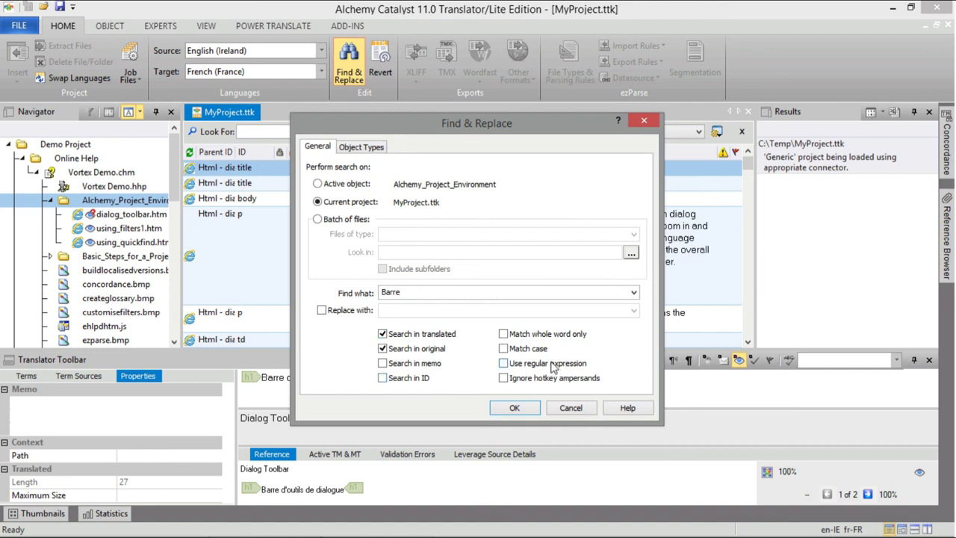
click(513, 407)
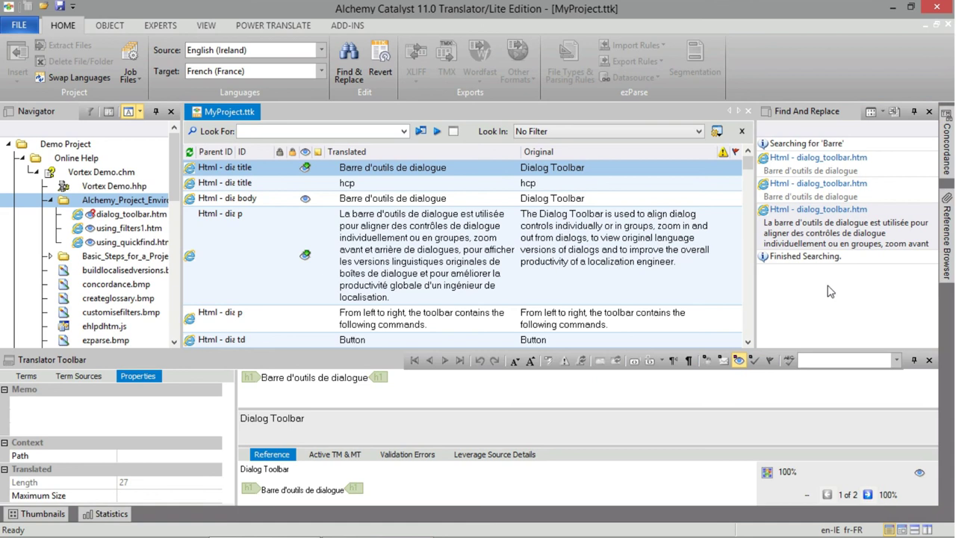
- Step through the three 'Barre' matches in dialog_toolbar.htm
click(830, 164)
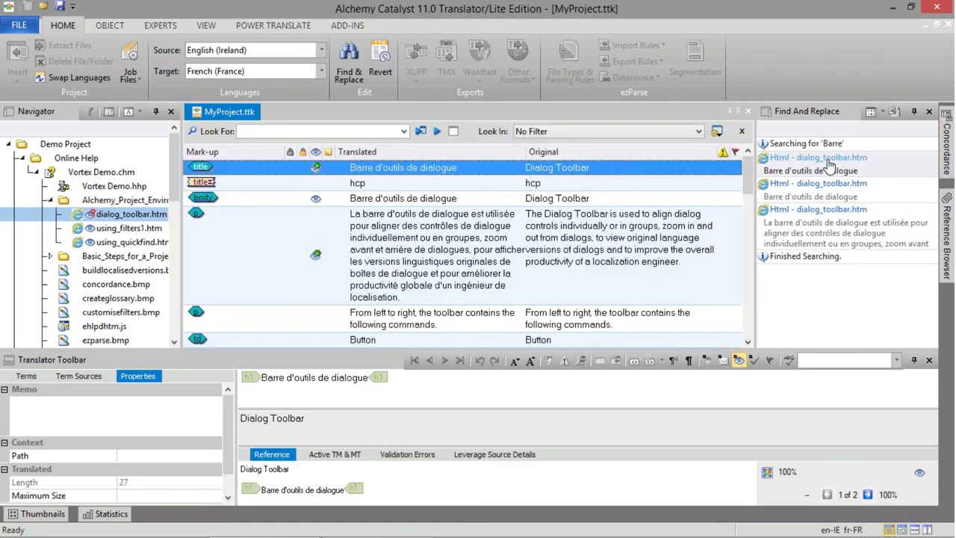
click(842, 187)
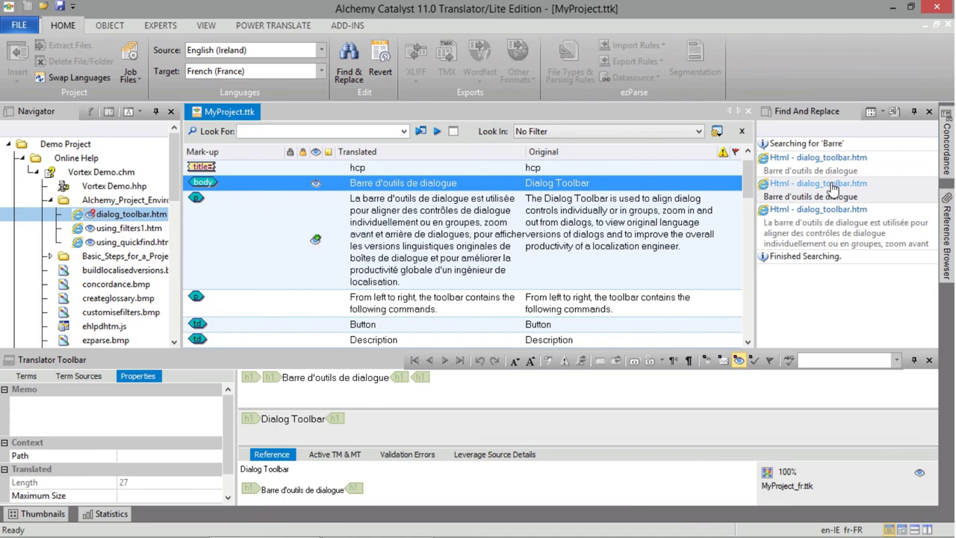
click(830, 211)
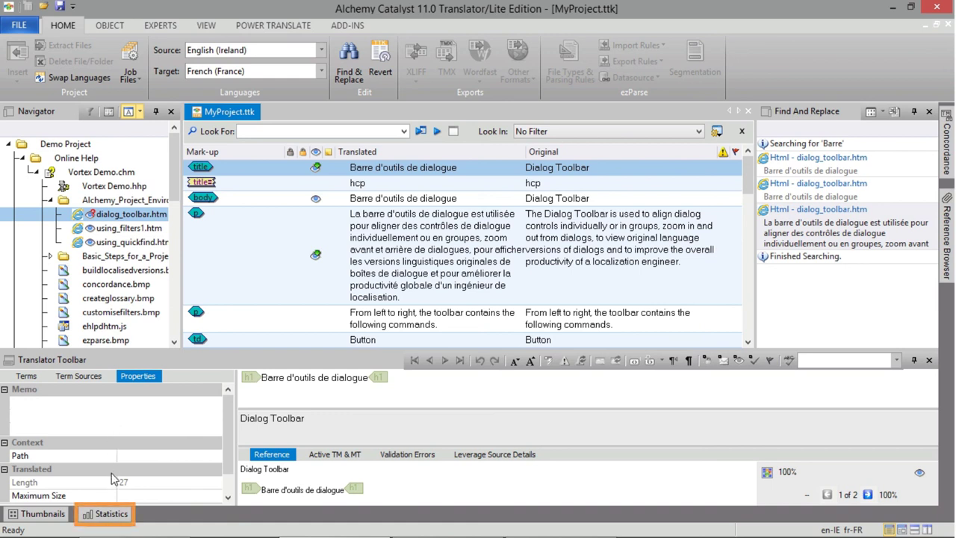
- Refresh word counts and expand Online Help > Vortex Demo.chm > Alchemy_Project_Environment statistics
click(111, 515)
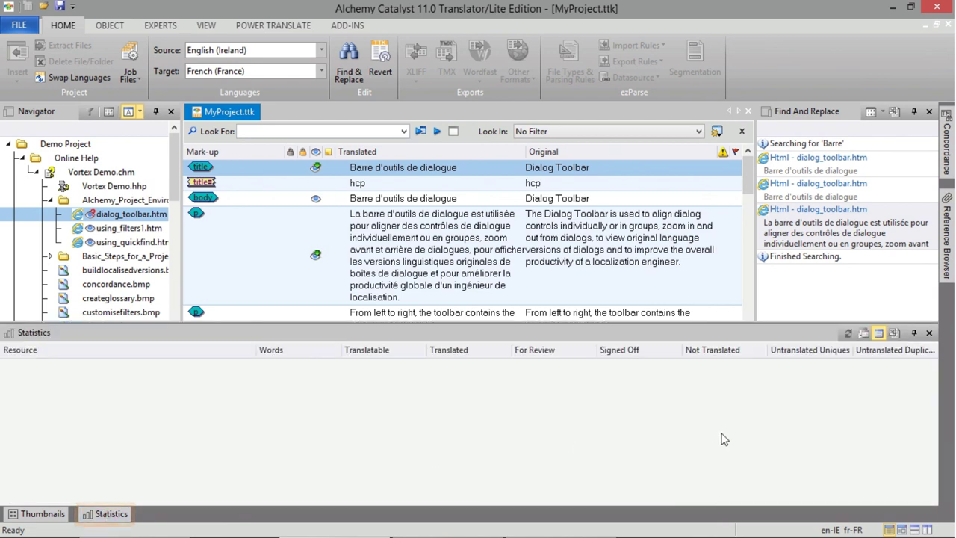
click(850, 333)
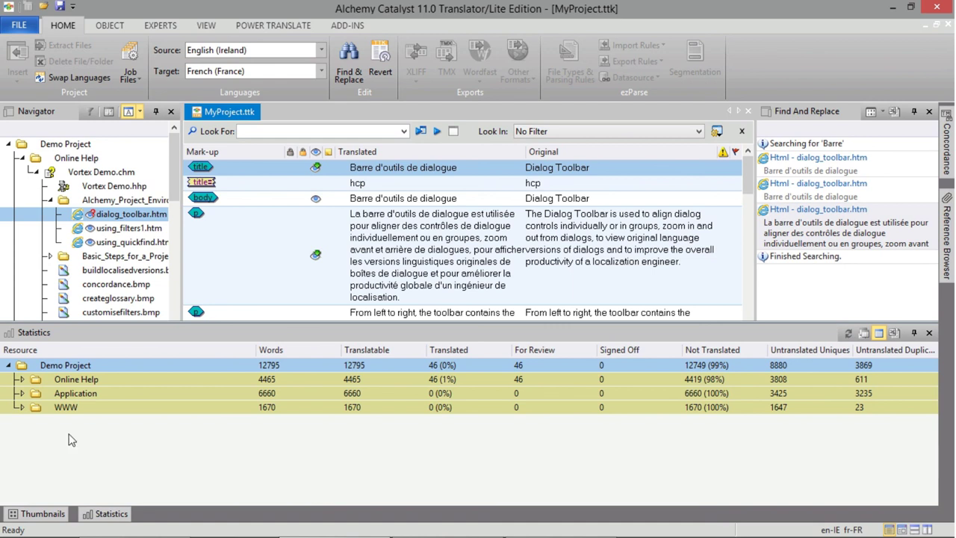
click(22, 380)
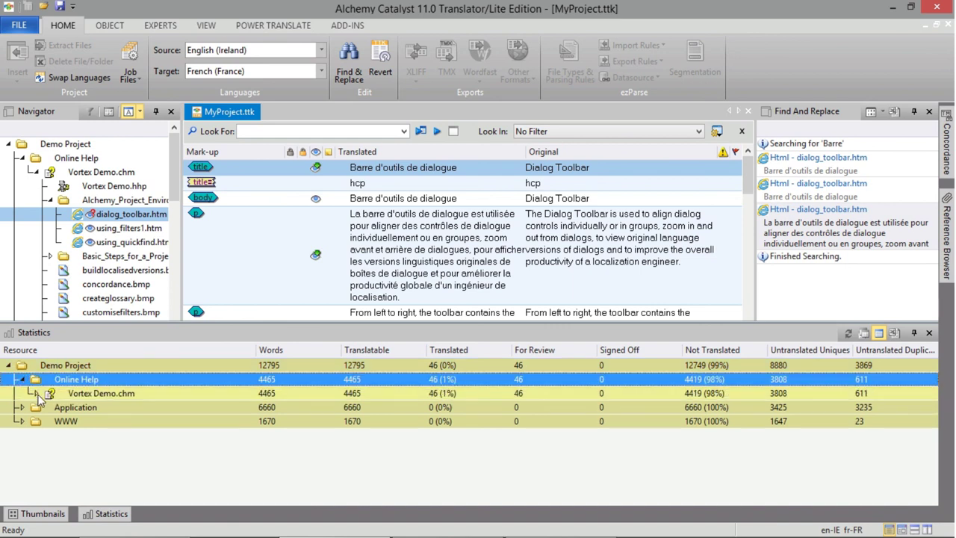
click(35, 393)
click(49, 422)
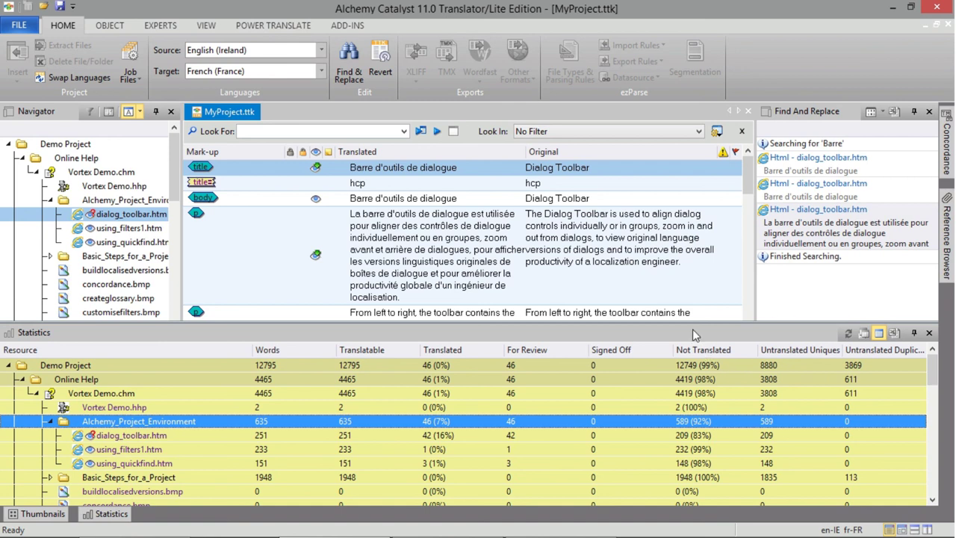
double_click(676, 281)
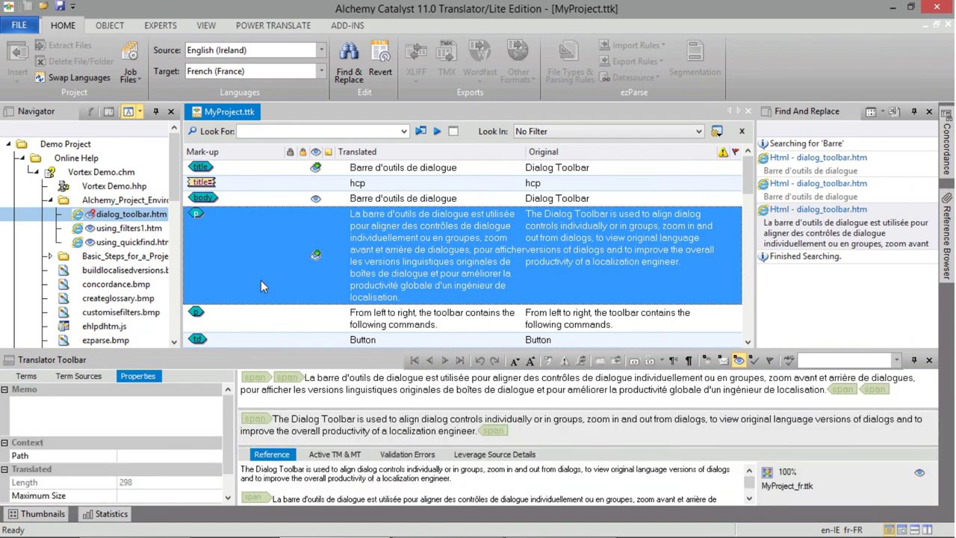
click(108, 513)
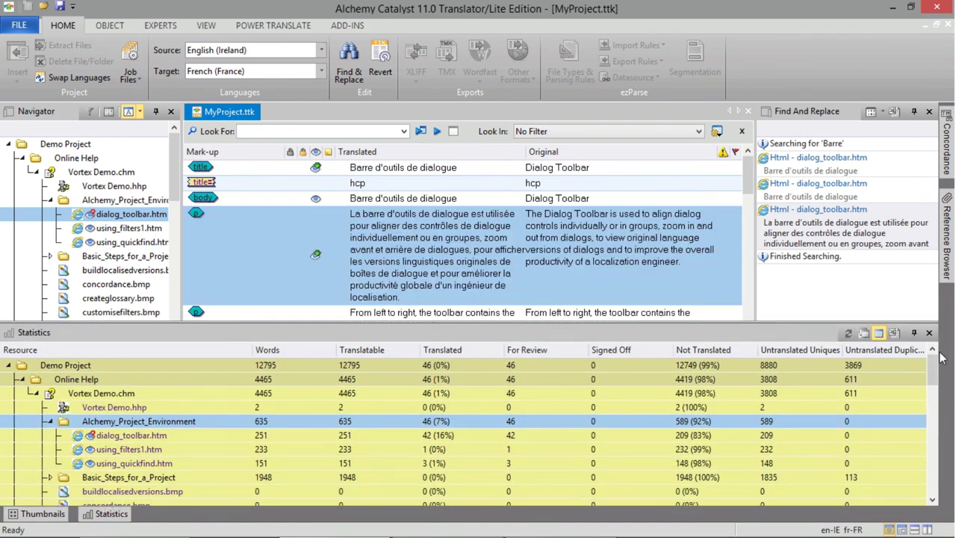